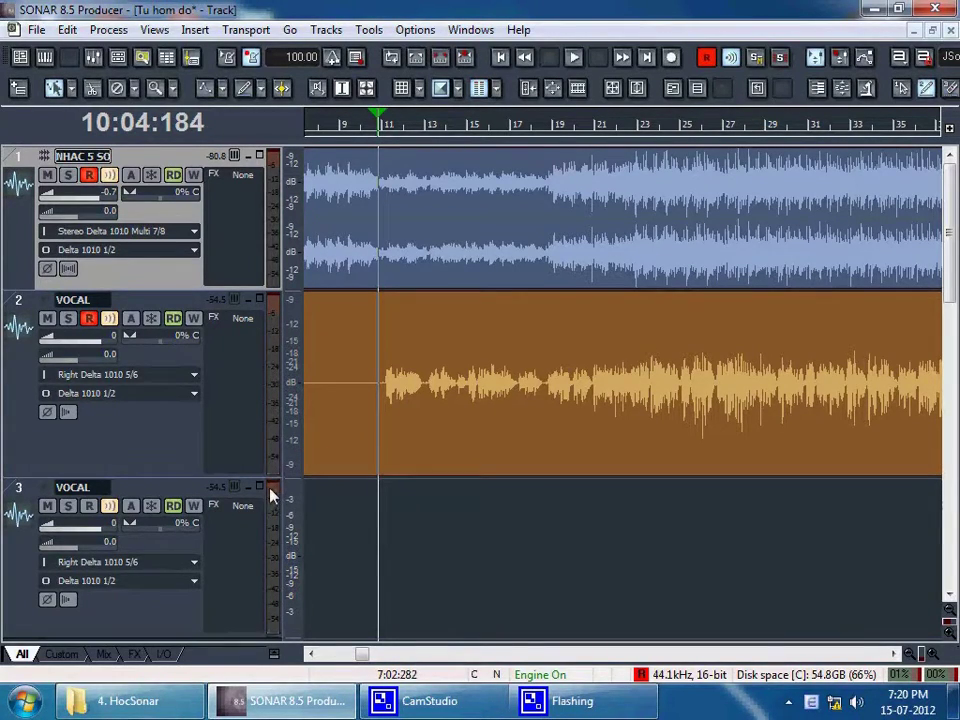
Reduce the height of both VOCAL tracks and show the bus pane with the Master bus strip fully expanded
{"action": "left_click_drag", "start_coordinate": [258, 478], "coordinate": [250, 441]}
{"action": "left_click_drag", "start_coordinate": [229, 604], "coordinate": [233, 441]}
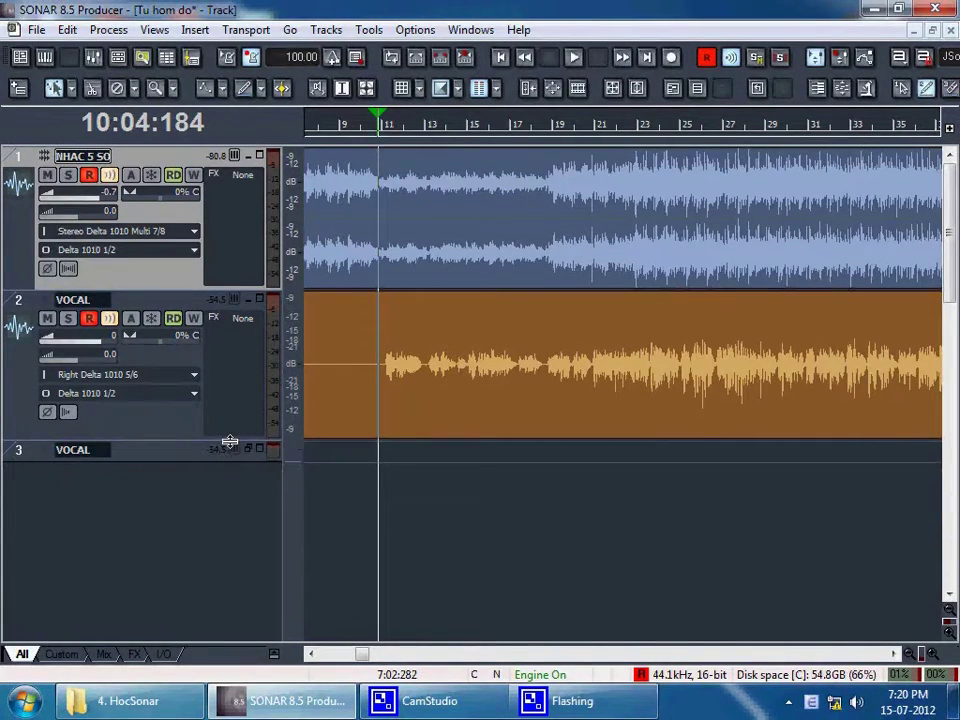
{"action": "left_click", "coordinate": [274, 655]}
{"action": "left_click_drag", "start_coordinate": [252, 594], "coordinate": [243, 470]}
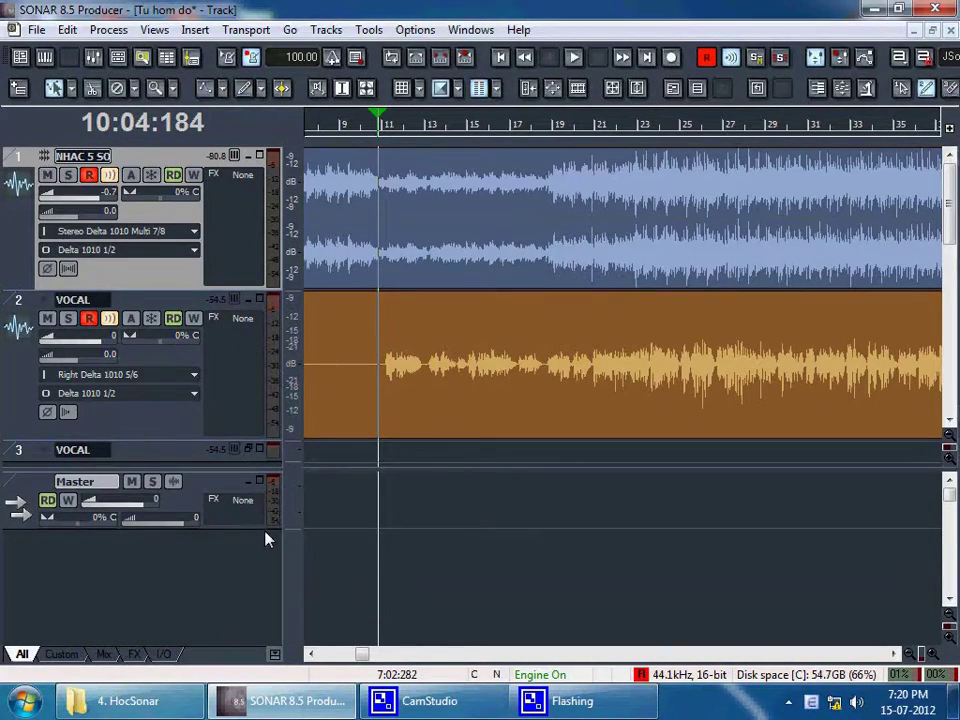
{"action": "left_click_drag", "start_coordinate": [262, 527], "coordinate": [257, 600]}
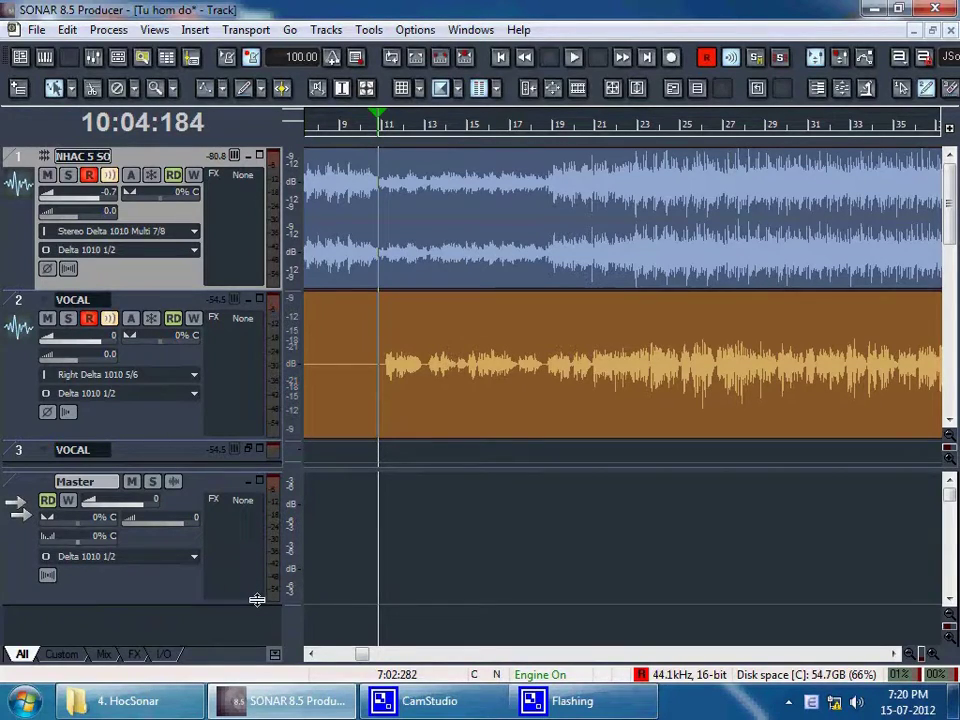
{"action": "left_click_drag", "start_coordinate": [257, 600], "coordinate": [264, 608]}
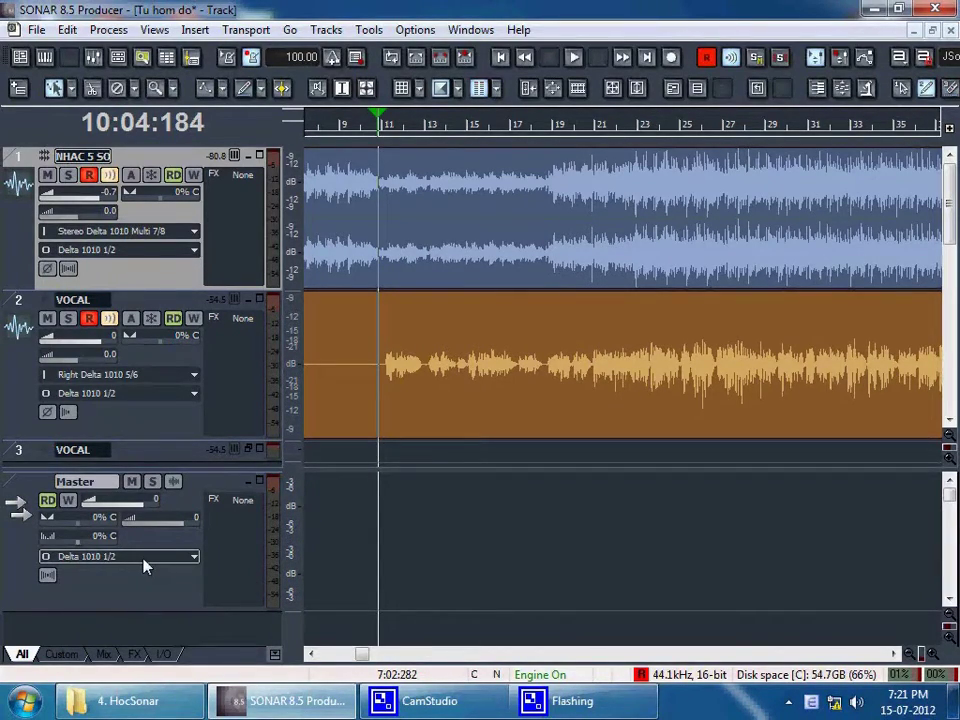
Route the output of track 2 VOCAL to the Master bus
{"action": "left_click", "coordinate": [156, 396]}
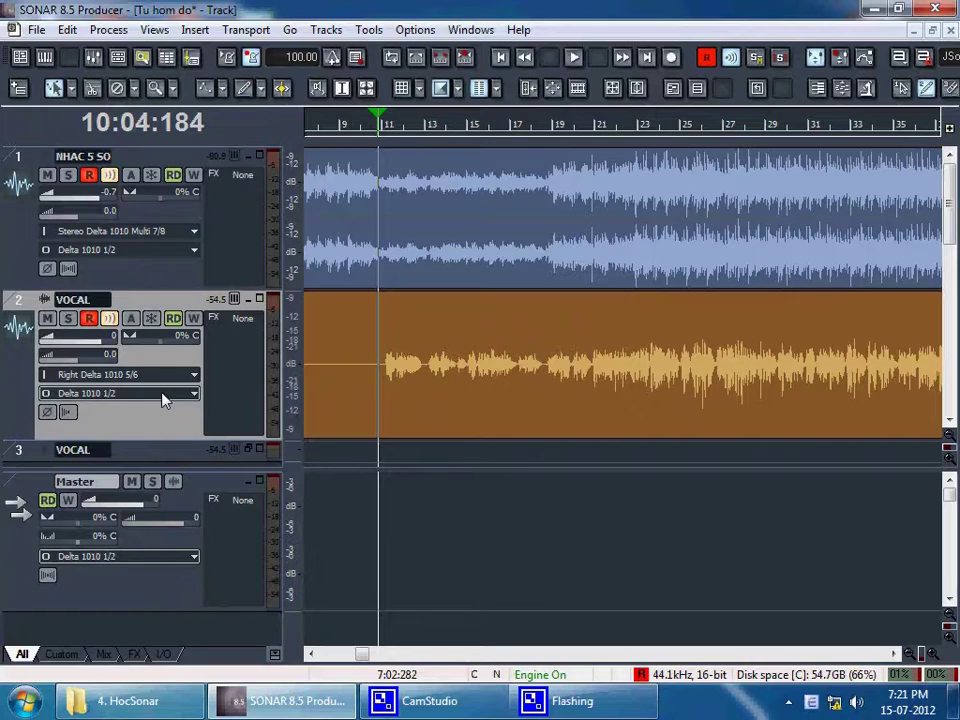
{"action": "left_click", "coordinate": [188, 397]}
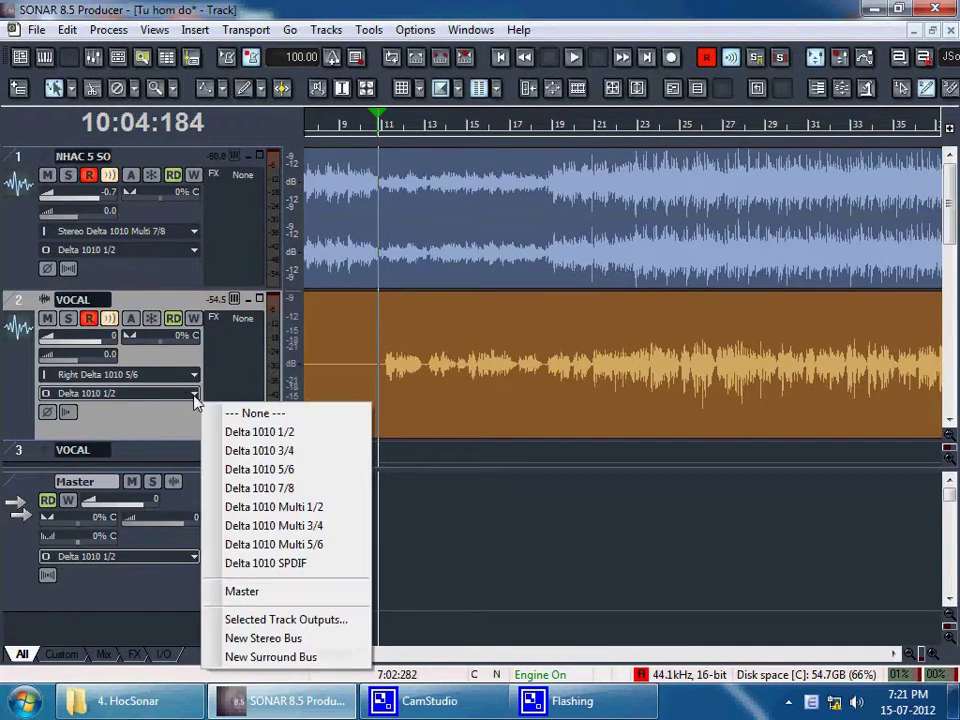
{"action": "left_click", "coordinate": [258, 595]}
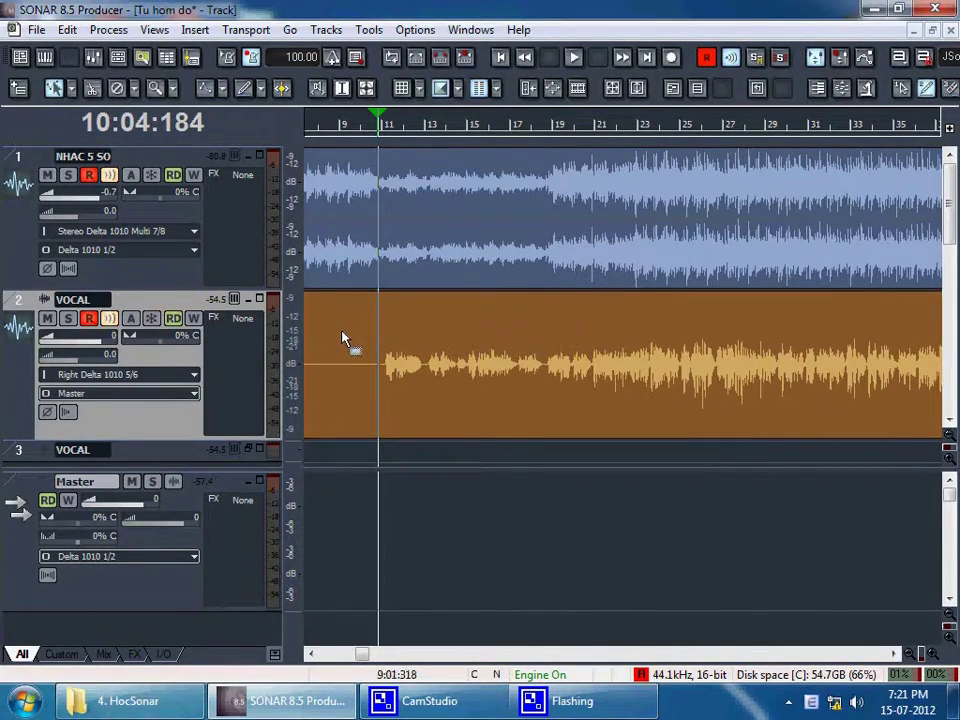
Insert the Waves RComp compressor in the effects bin of track 1 NHAC 5 SO
{"action": "left_click", "coordinate": [240, 256]}
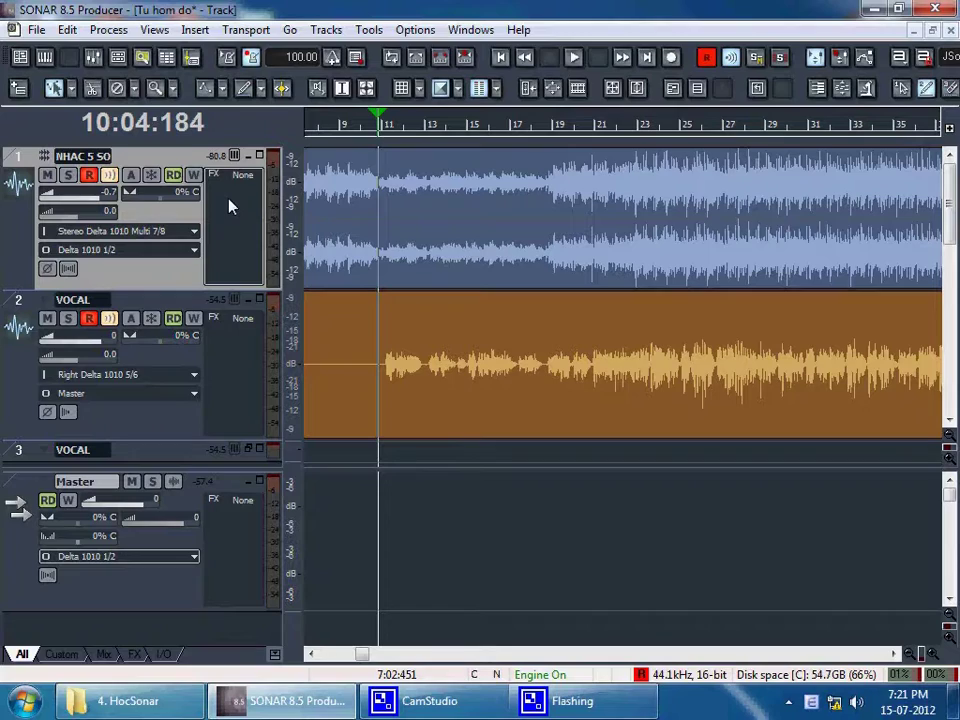
{"action": "right_click", "coordinate": [229, 207]}
{"action": "mouse_move", "coordinate": [300, 322]}
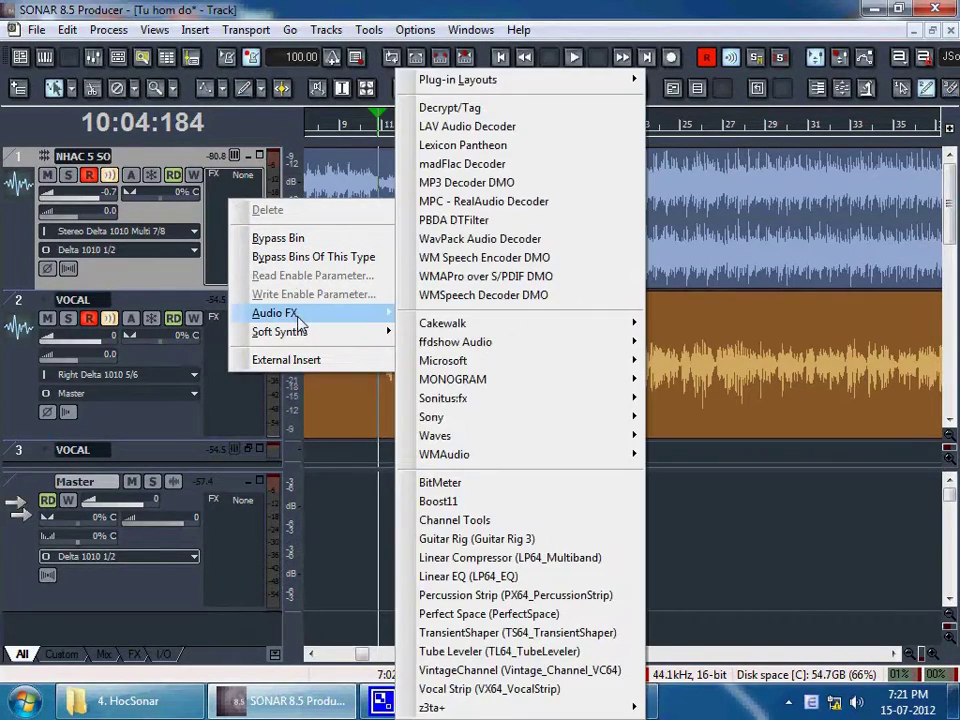
{"action": "mouse_move", "coordinate": [510, 345]}
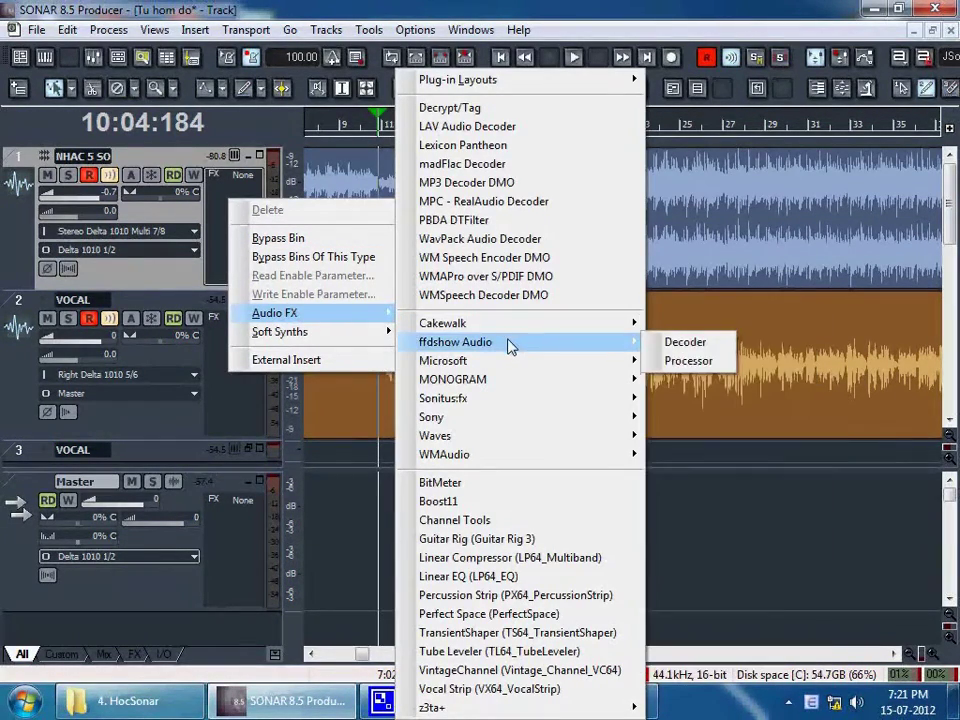
{"action": "mouse_move", "coordinate": [492, 437]}
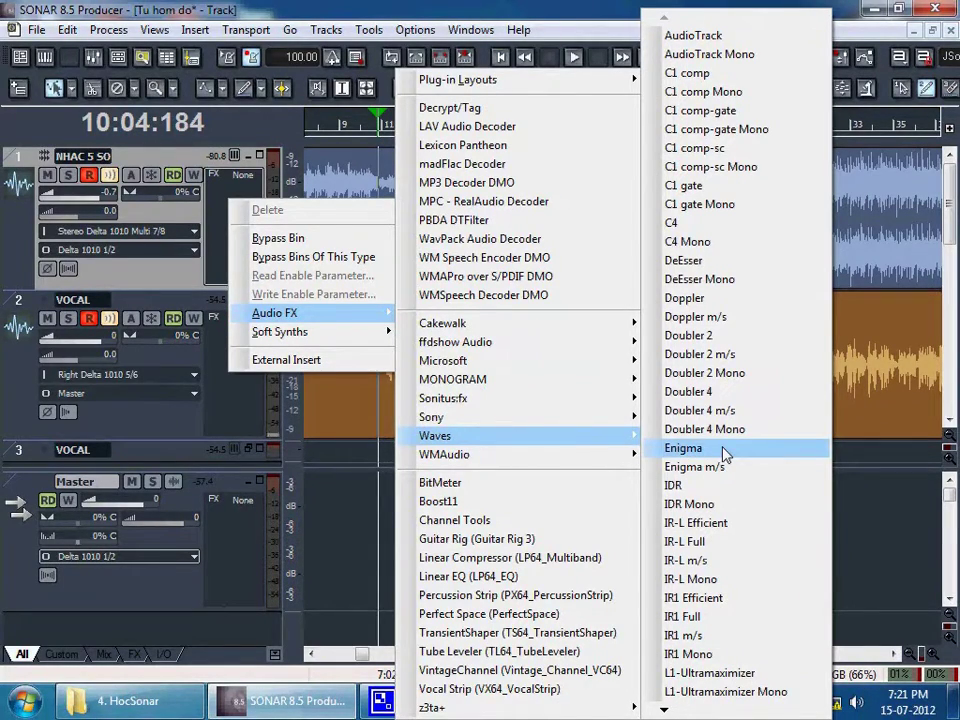
{"action": "scroll", "coordinate": [690, 621], "scroll_direction": "down", "scroll_amount": 10}
{"action": "mouse_move", "coordinate": [663, 710]}
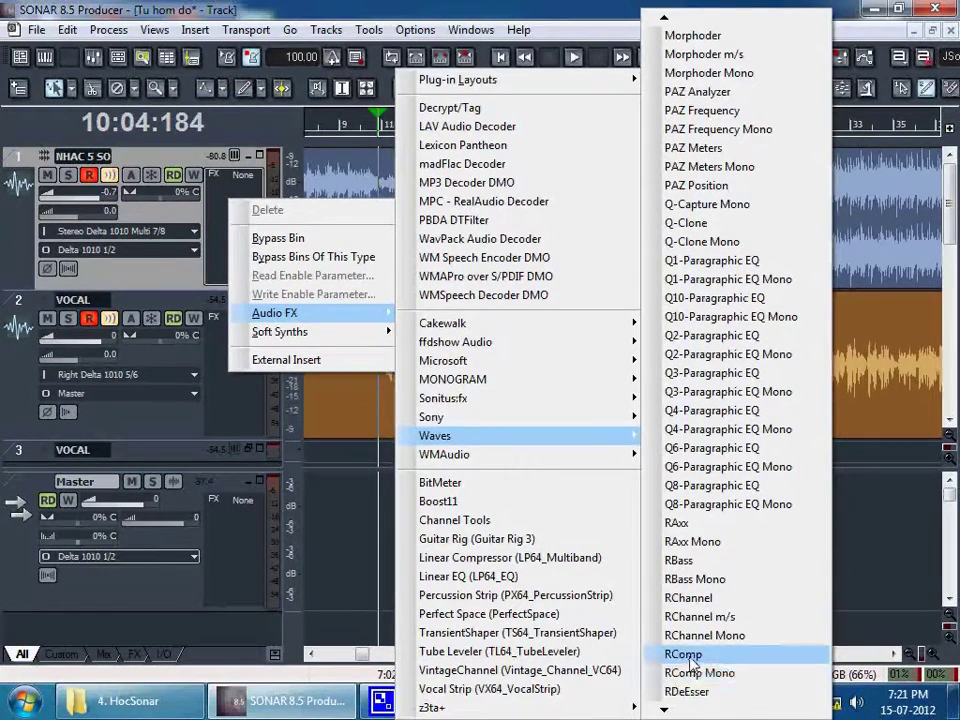
{"action": "left_click", "coordinate": [689, 658]}
{"action": "left_click_drag", "start_coordinate": [190, 18], "coordinate": [559, 104]}
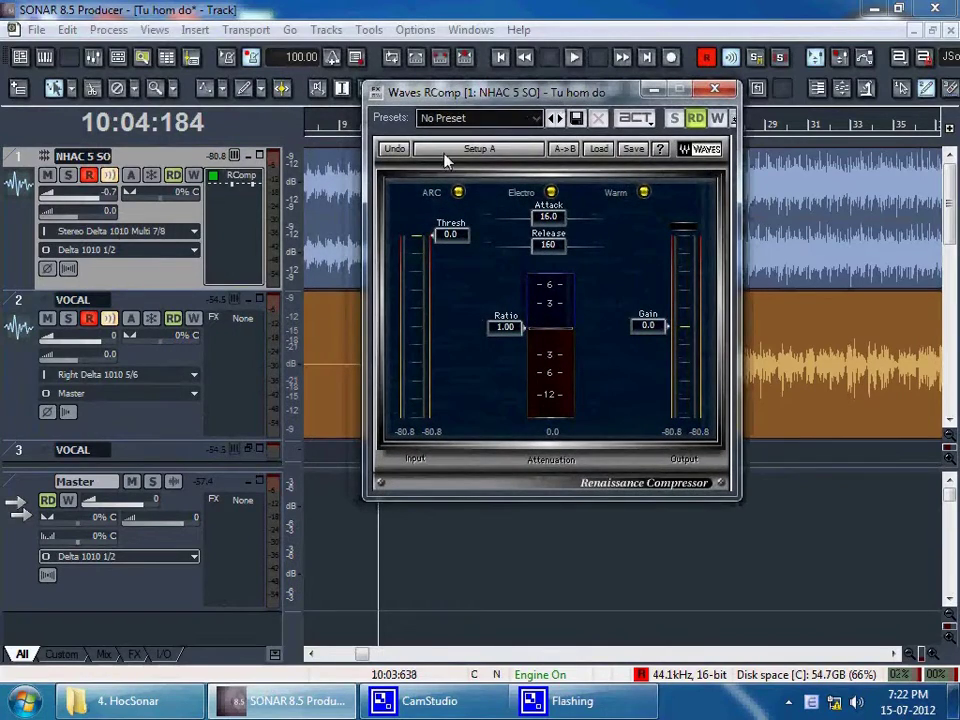
While playing the song, set RComp's threshold to -15.0, ratio to 1.17 and gain to 1.2, then close the plug-in and stop playback
{"action": "key", "text": "space"}
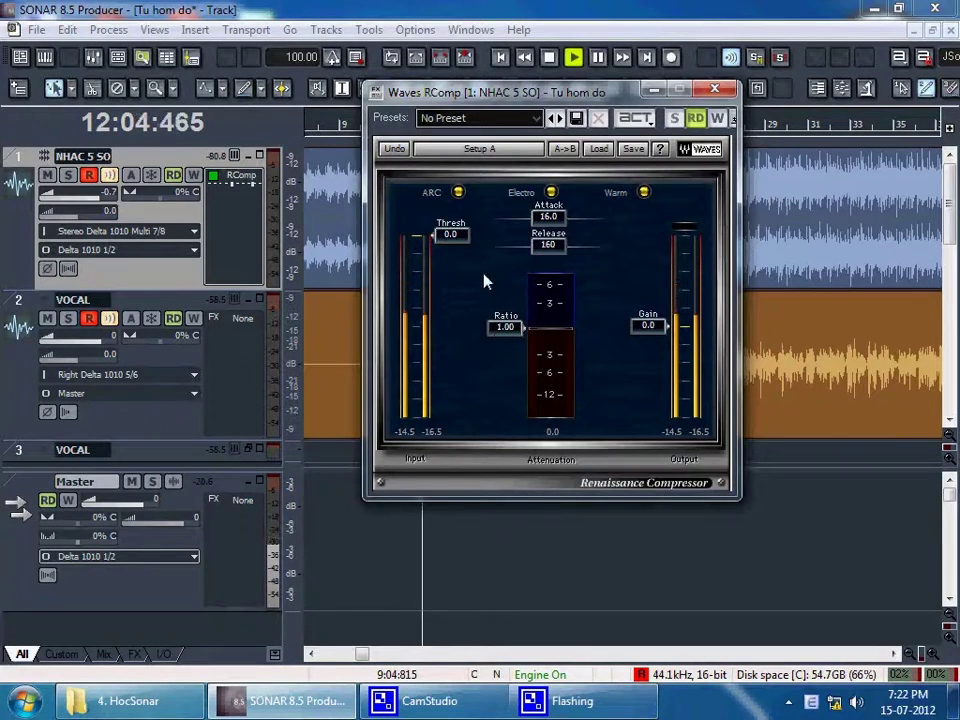
{"action": "mouse_move", "coordinate": [450, 234]}
{"action": "left_mouse_down"}
{"action": "mouse_move", "coordinate": [467, 336]}
{"action": "mouse_move", "coordinate": [510, 321]}
{"action": "mouse_move", "coordinate": [516, 364]}
{"action": "mouse_move", "coordinate": [514, 317]}
{"action": "left_mouse_up"}
{"action": "mouse_move", "coordinate": [645, 333]}
{"action": "left_mouse_down"}
{"action": "mouse_move", "coordinate": [664, 321]}
{"action": "mouse_move", "coordinate": [645, 322]}
{"action": "left_mouse_up"}
{"action": "left_click_drag", "start_coordinate": [450, 262], "coordinate": [450, 350]}
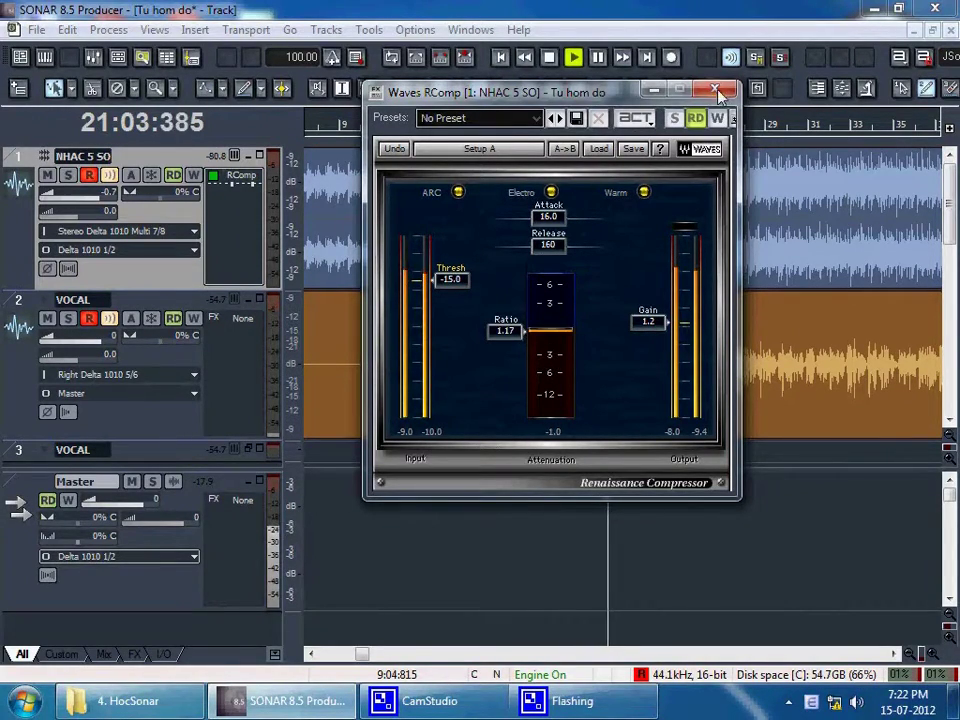
{"action": "left_click", "coordinate": [714, 92]}
{"action": "key", "text": "space"}
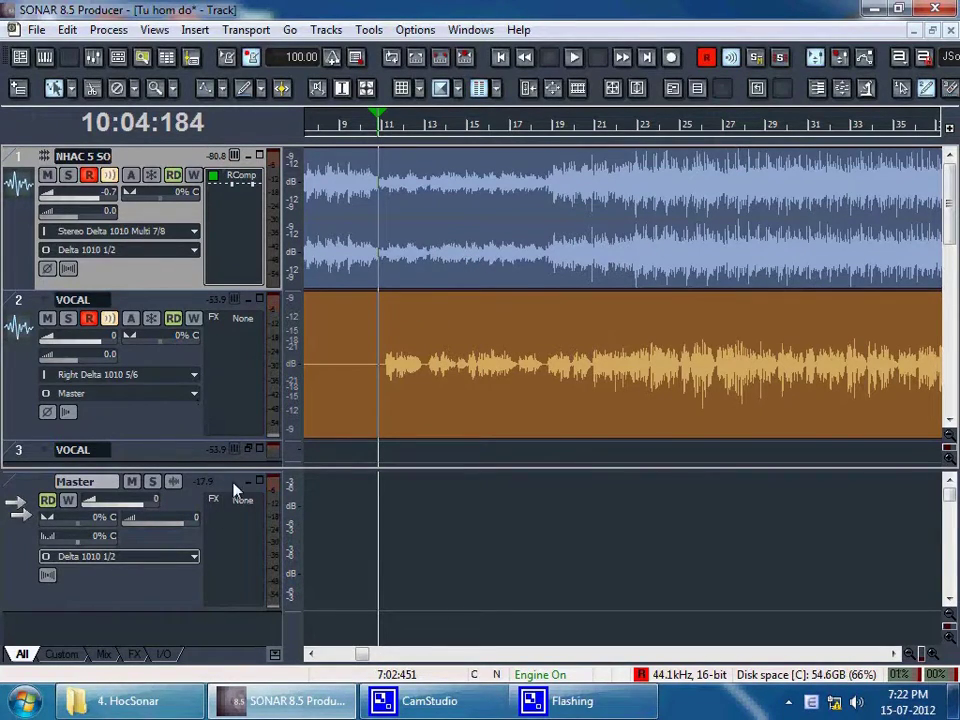
Insert the Lexicon Pantheon reverb in the Master bus effects bin
{"action": "right_click", "coordinate": [232, 534]}
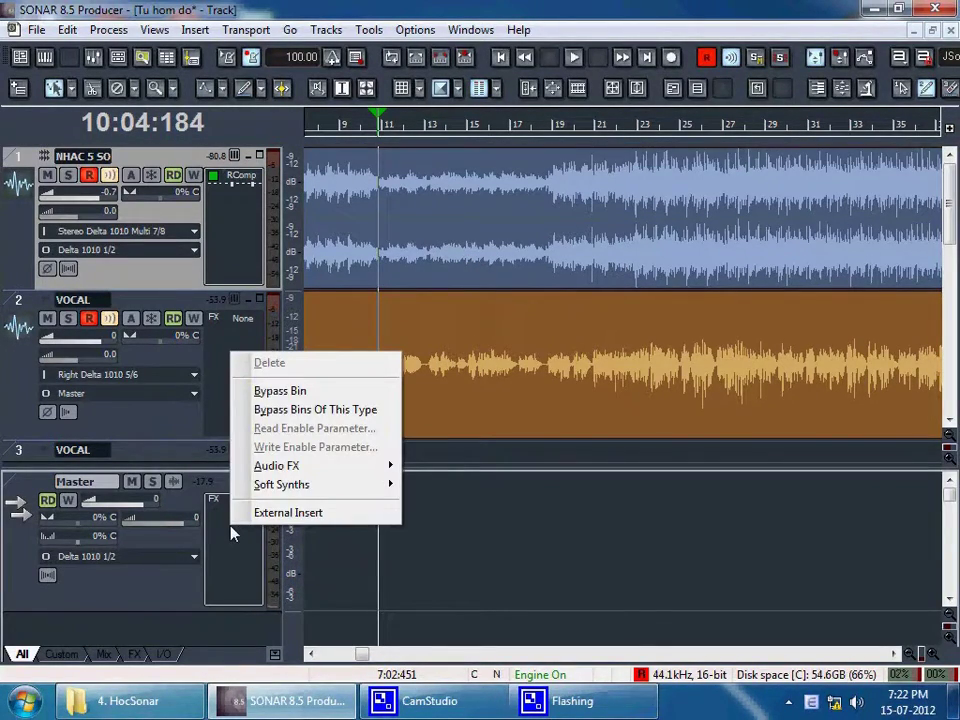
{"action": "mouse_move", "coordinate": [312, 474]}
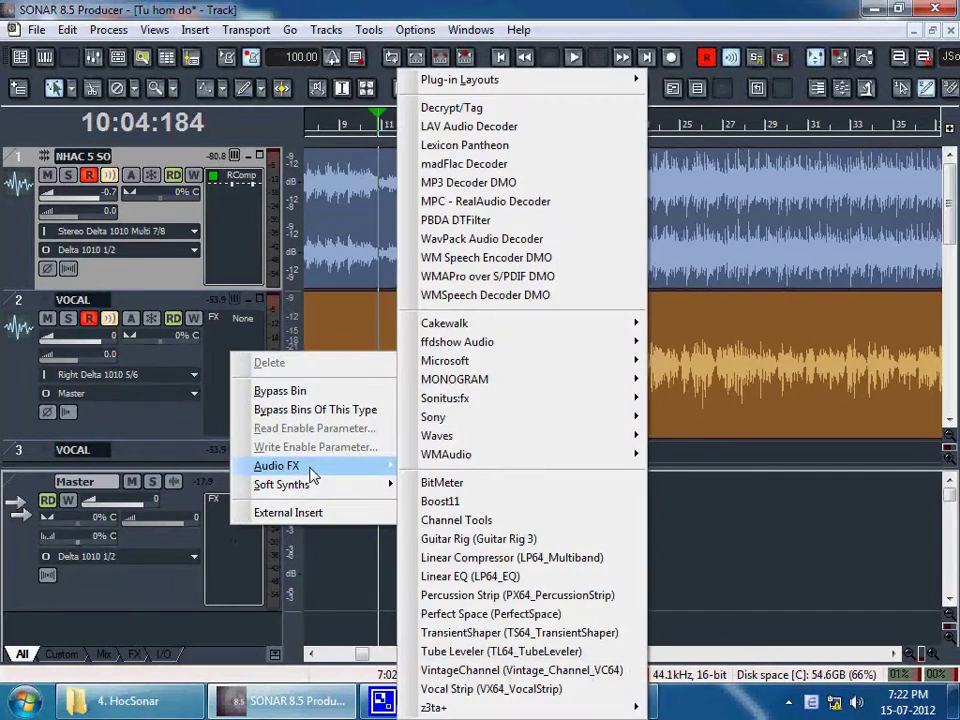
{"action": "mouse_move", "coordinate": [447, 458]}
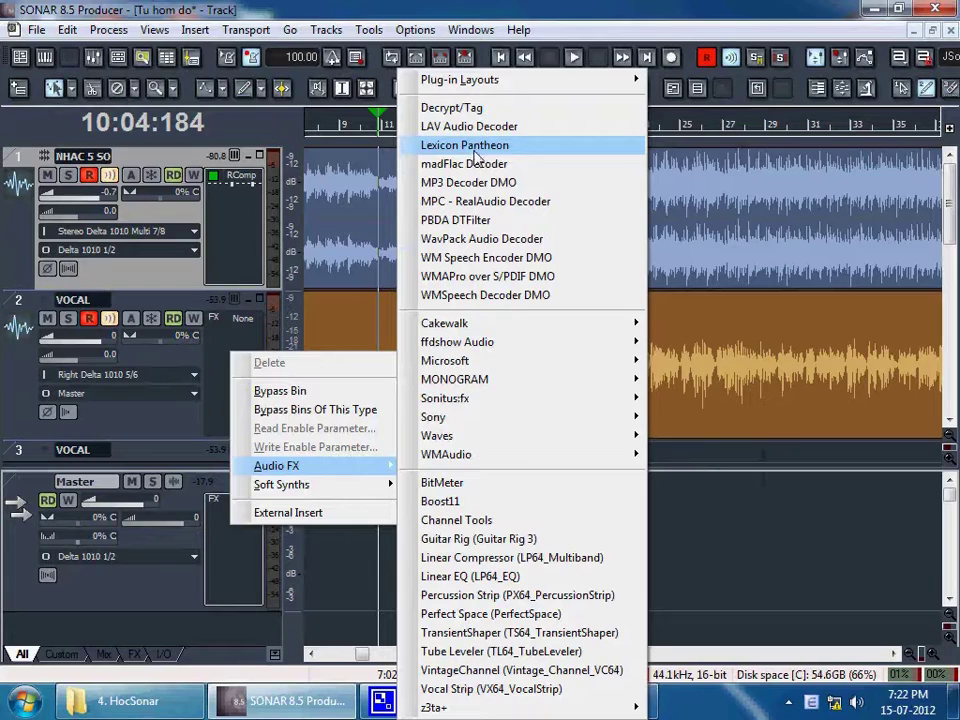
{"action": "left_click", "coordinate": [478, 148]}
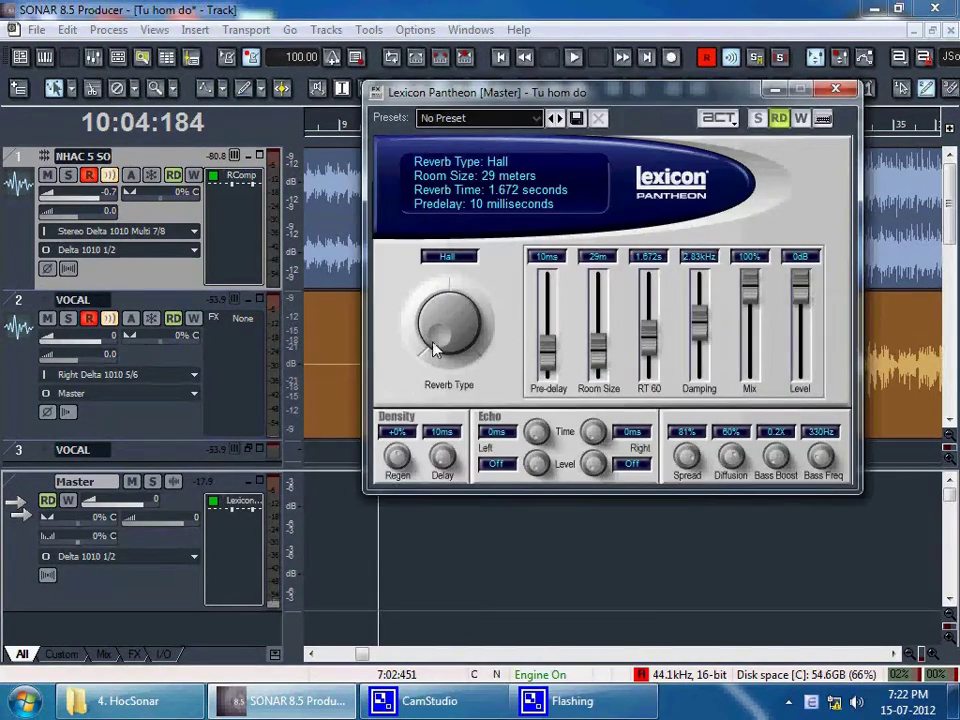
{"action": "left_click_drag", "start_coordinate": [409, 94], "coordinate": [274, 99]}
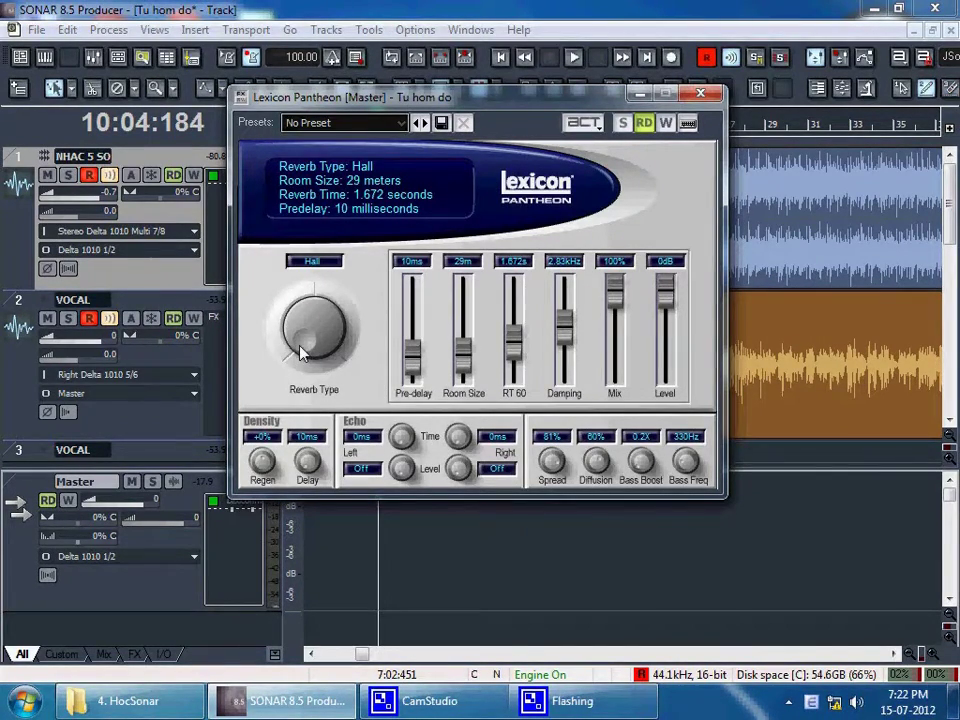
Set Pantheon's reverb type to Custom and its mix to 18% during playback, then close the plug-in and stop playback
{"action": "left_click_drag", "start_coordinate": [303, 352], "coordinate": [303, 297]}
{"action": "key", "text": "space"}
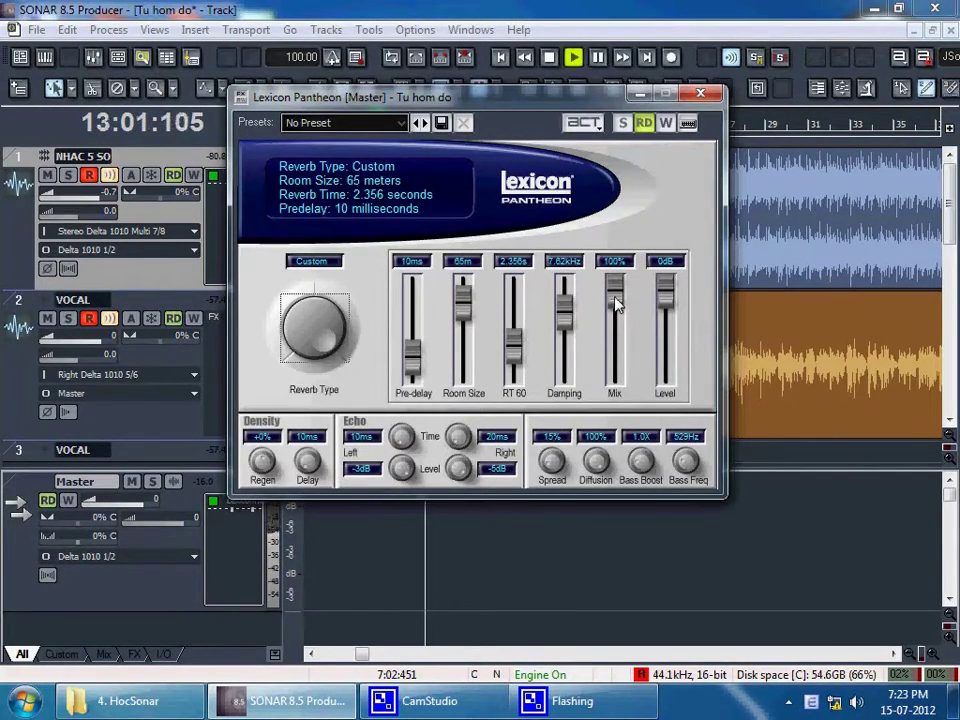
{"action": "left_click_drag", "start_coordinate": [617, 305], "coordinate": [620, 363]}
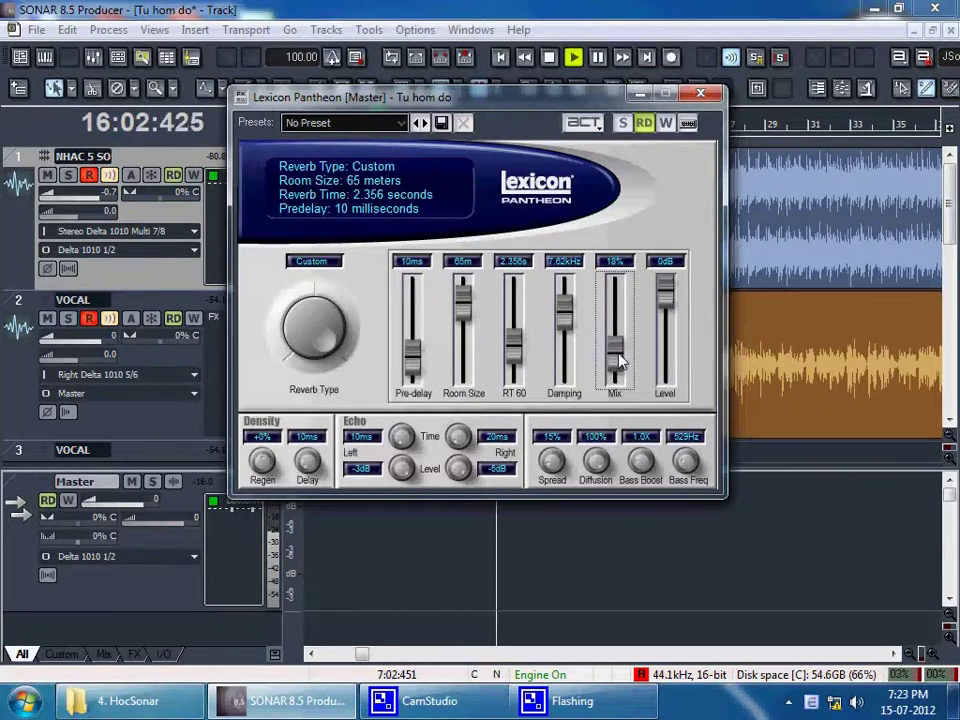
{"action": "left_click", "coordinate": [700, 93]}
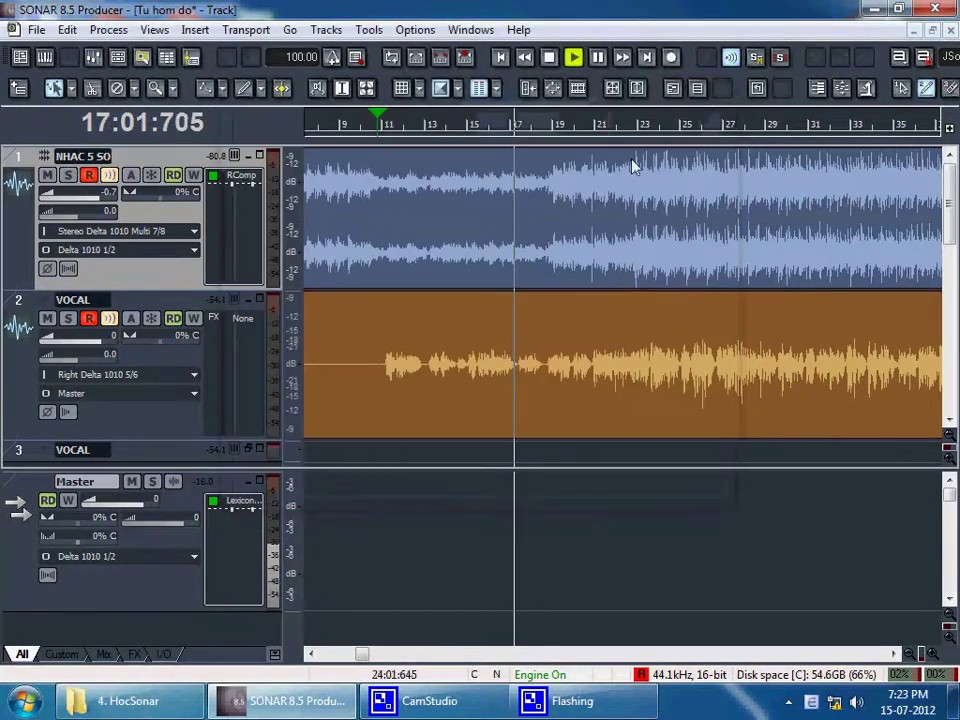
{"action": "key", "text": "space"}
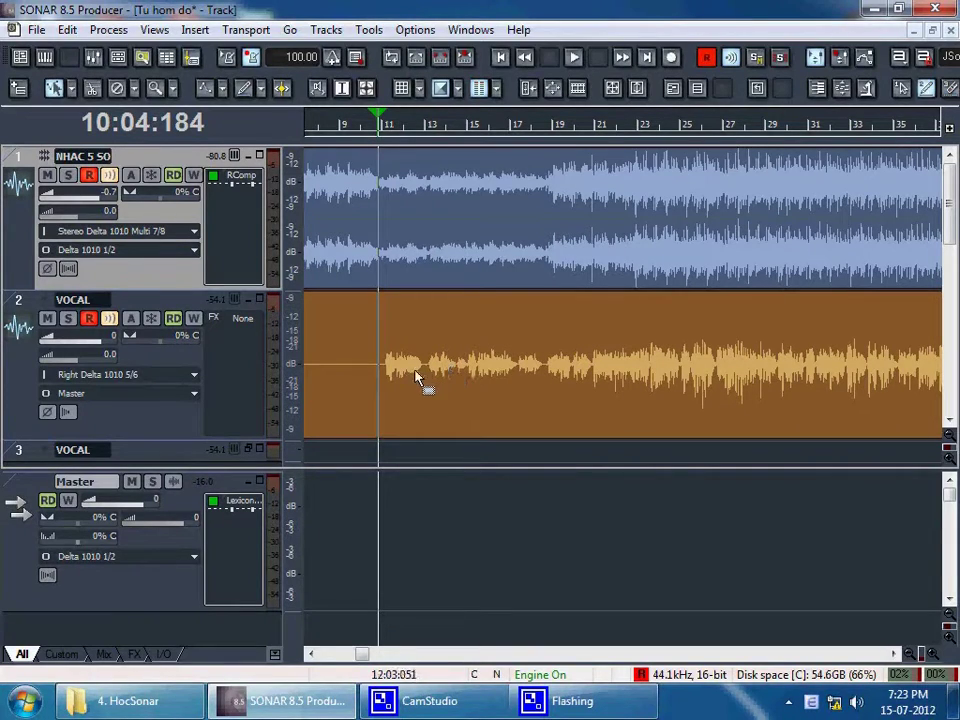
Insert the Waves RVox vocal processor in the effects bin of track 2 VOCAL
{"action": "right_click", "coordinate": [233, 345]}
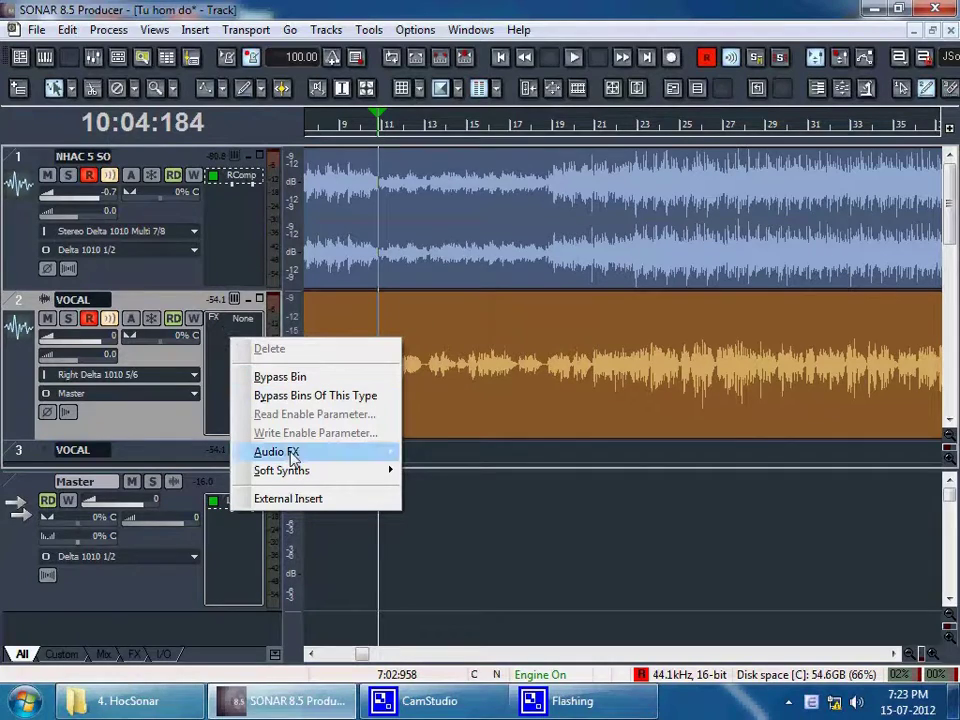
{"action": "mouse_move", "coordinate": [302, 456]}
{"action": "mouse_move", "coordinate": [434, 456]}
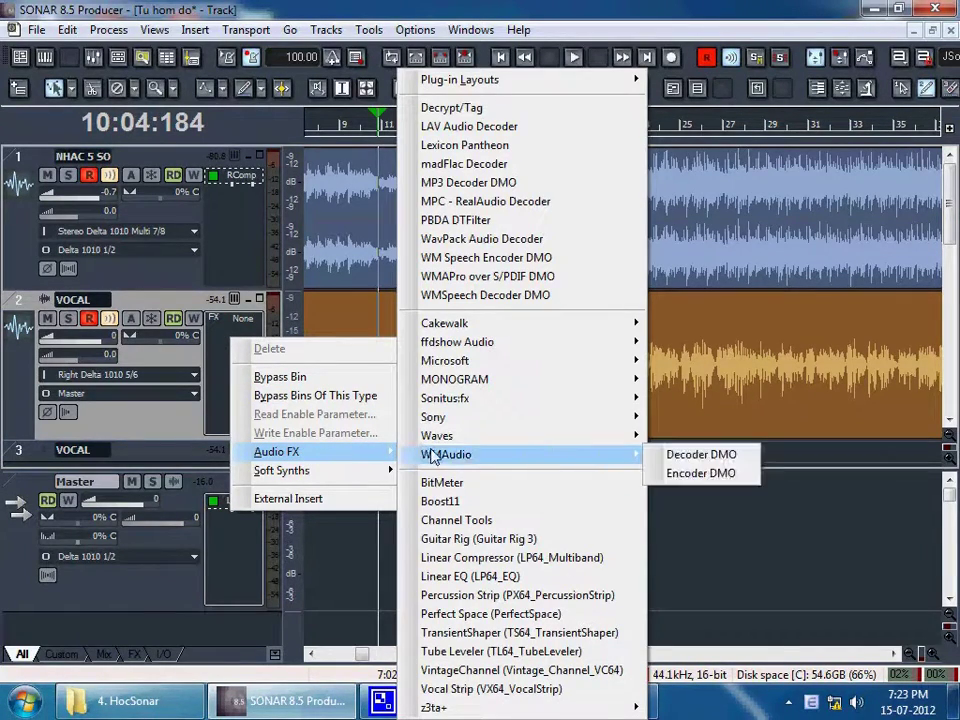
{"action": "mouse_move", "coordinate": [465, 440]}
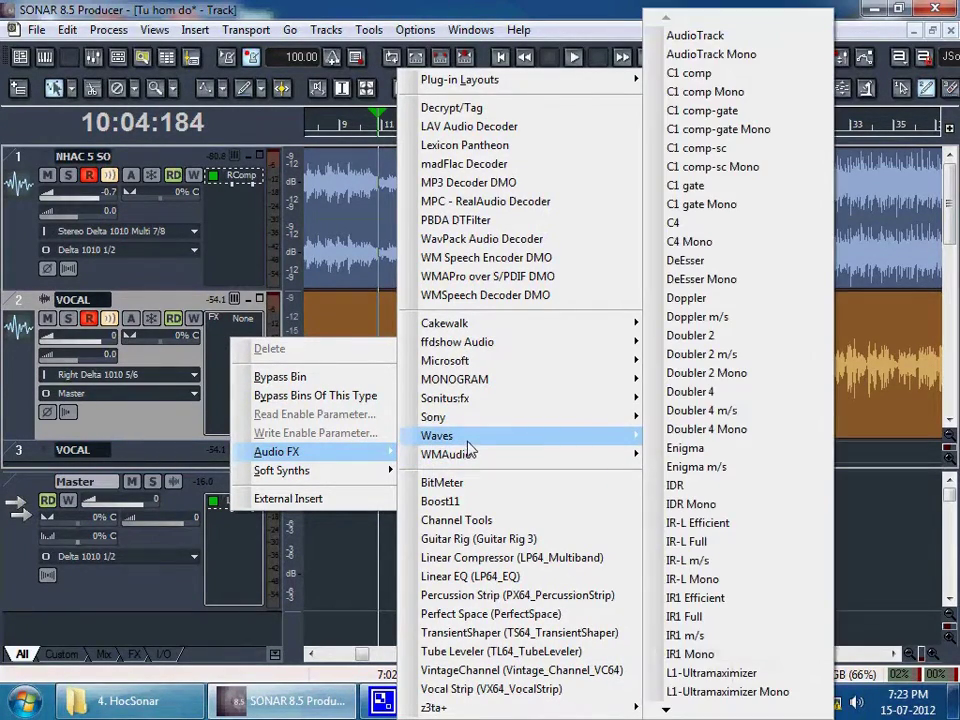
{"action": "scroll", "coordinate": [718, 443], "scroll_direction": "down", "scroll_amount": 10}
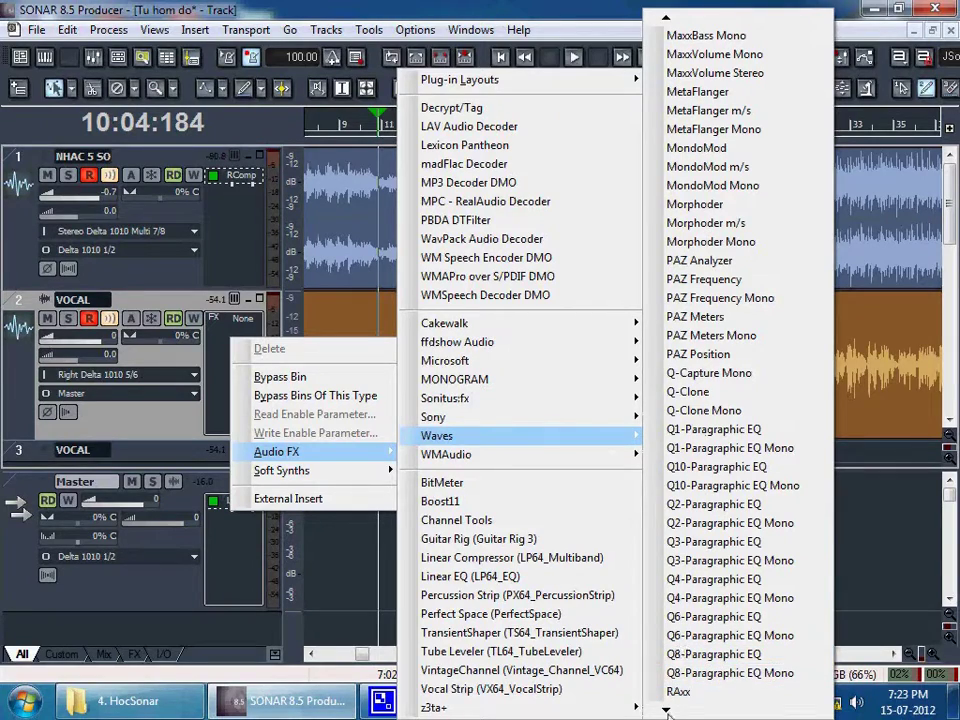
{"action": "scroll", "coordinate": [666, 711], "scroll_direction": "down", "scroll_amount": 7}
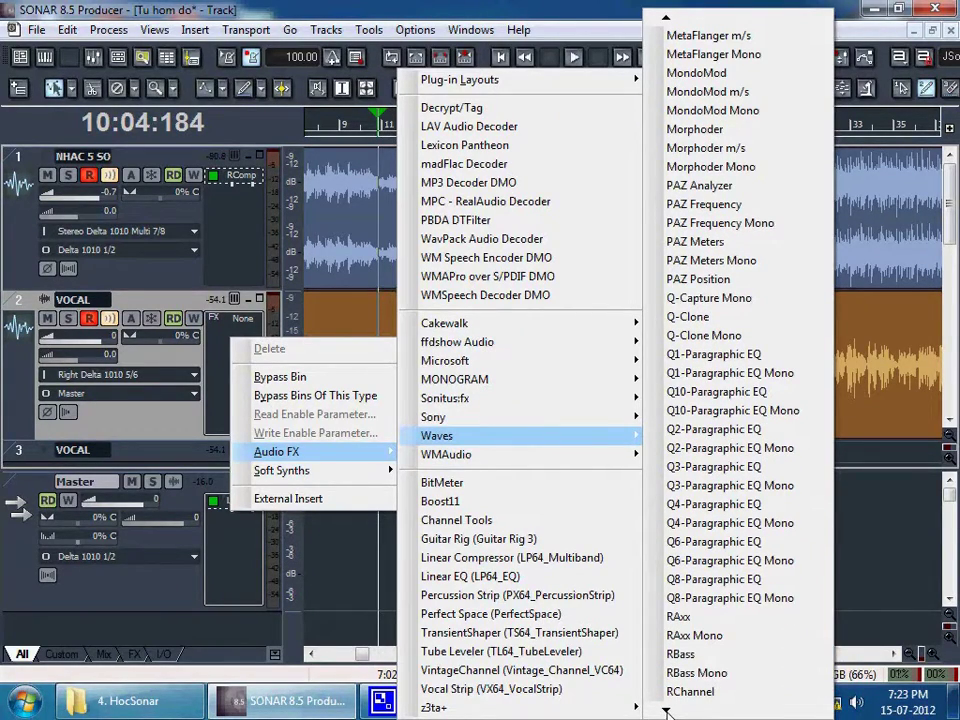
{"action": "scroll", "coordinate": [666, 711], "scroll_direction": "down", "scroll_amount": 12}
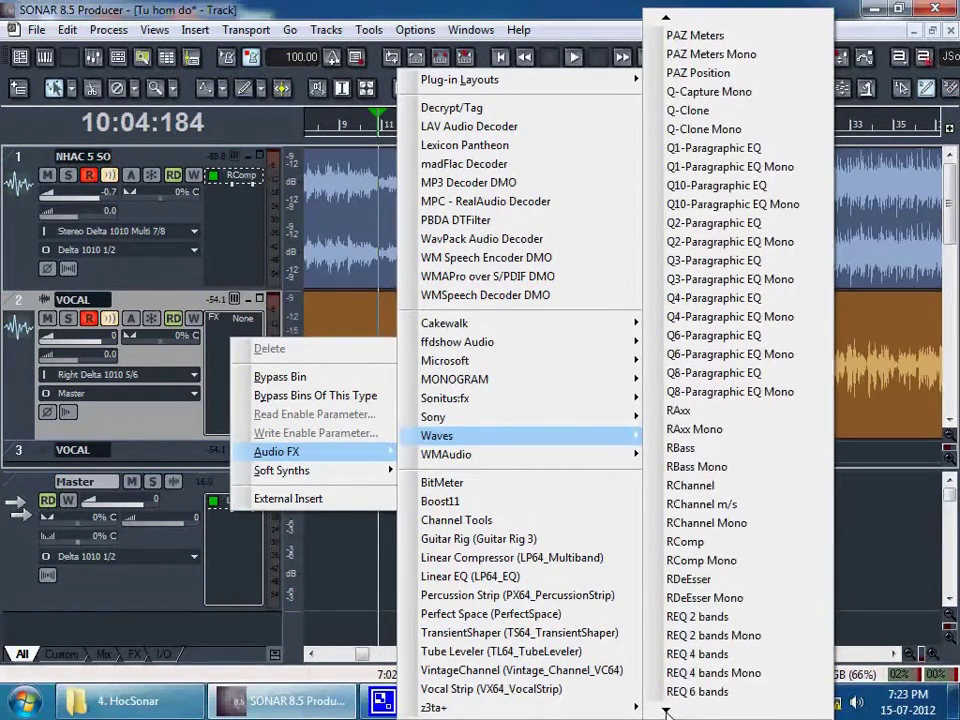
{"action": "scroll", "coordinate": [666, 711], "scroll_direction": "down", "scroll_amount": 4}
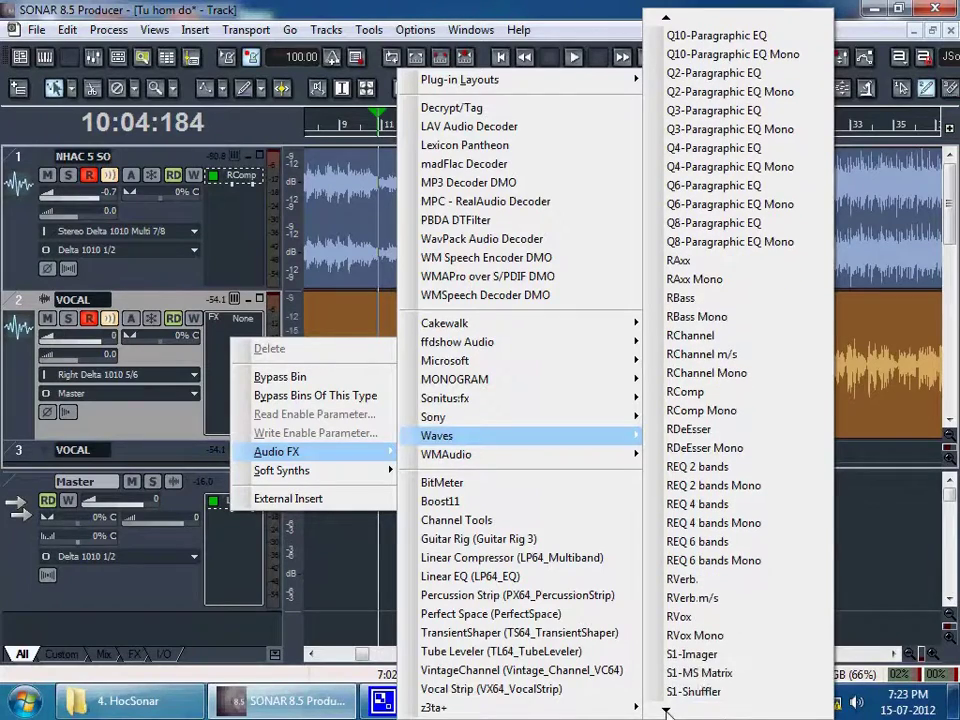
{"action": "left_click", "coordinate": [694, 616]}
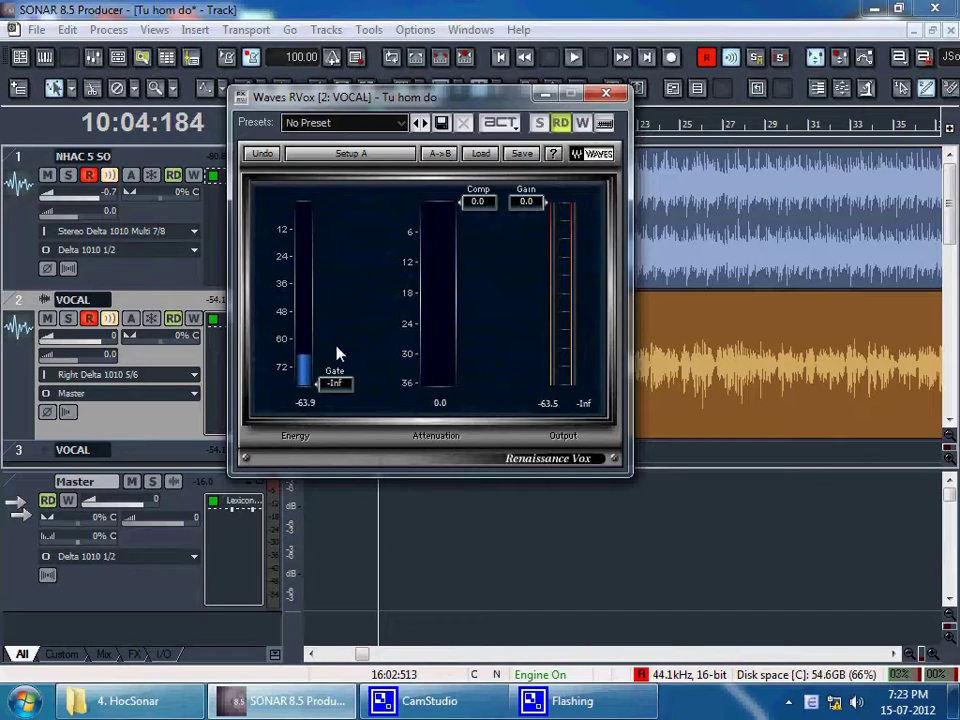
Start playback and set RVox's gate to -20.6, with the plug-in window moved clear of the vocal track's effects bin
{"action": "key", "text": "space"}
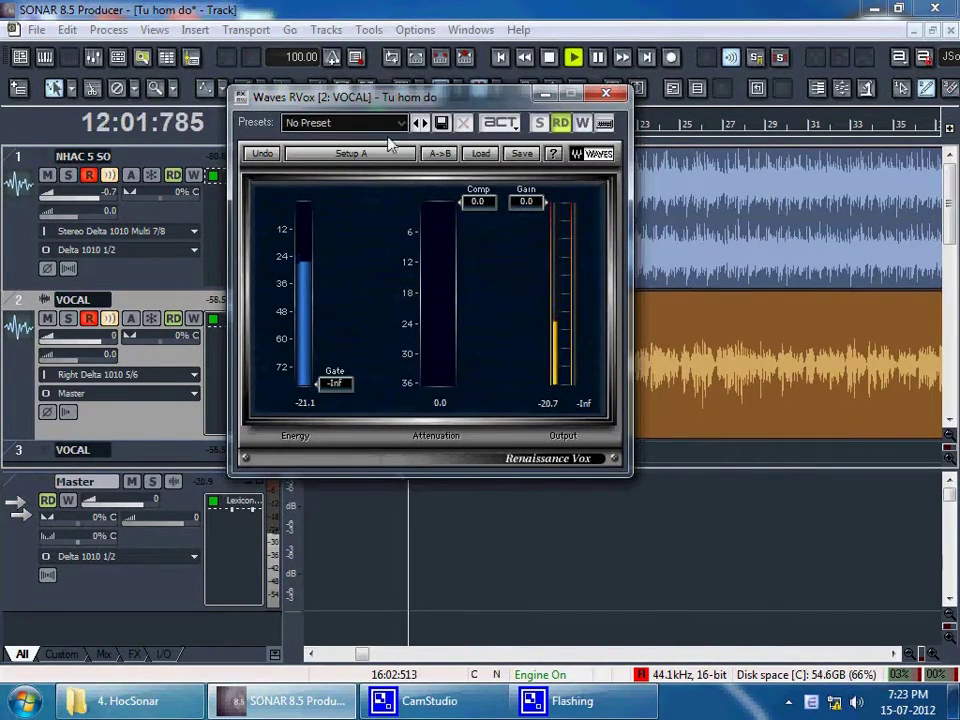
{"action": "left_click_drag", "start_coordinate": [394, 101], "coordinate": [646, 153]}
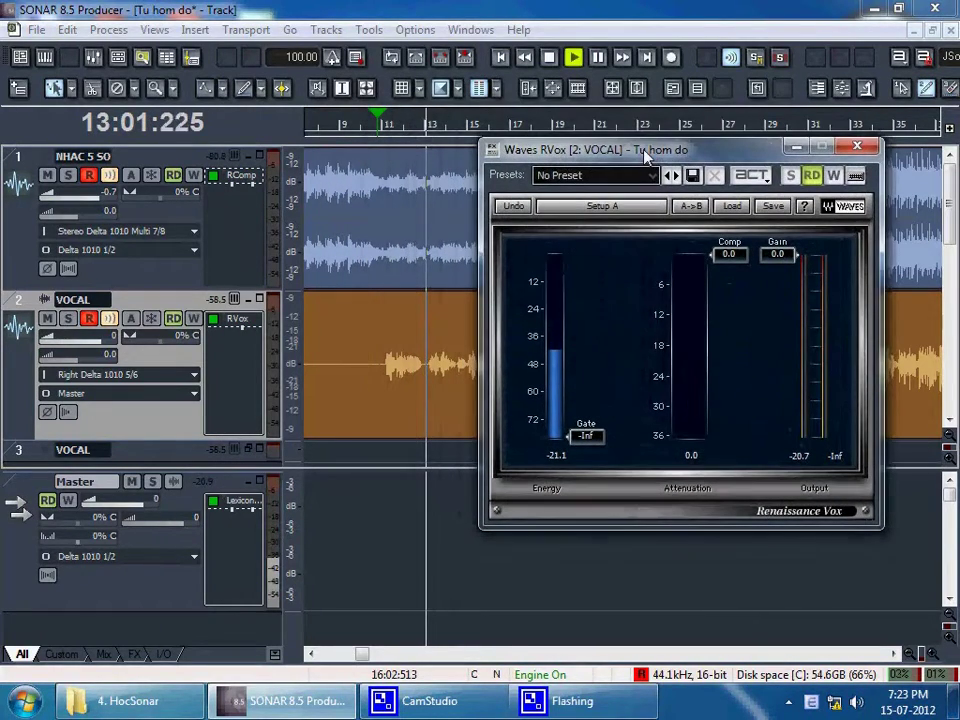
{"action": "left_click_drag", "start_coordinate": [590, 438], "coordinate": [586, 366]}
{"action": "left_click_drag", "start_coordinate": [585, 293], "coordinate": [587, 346]}
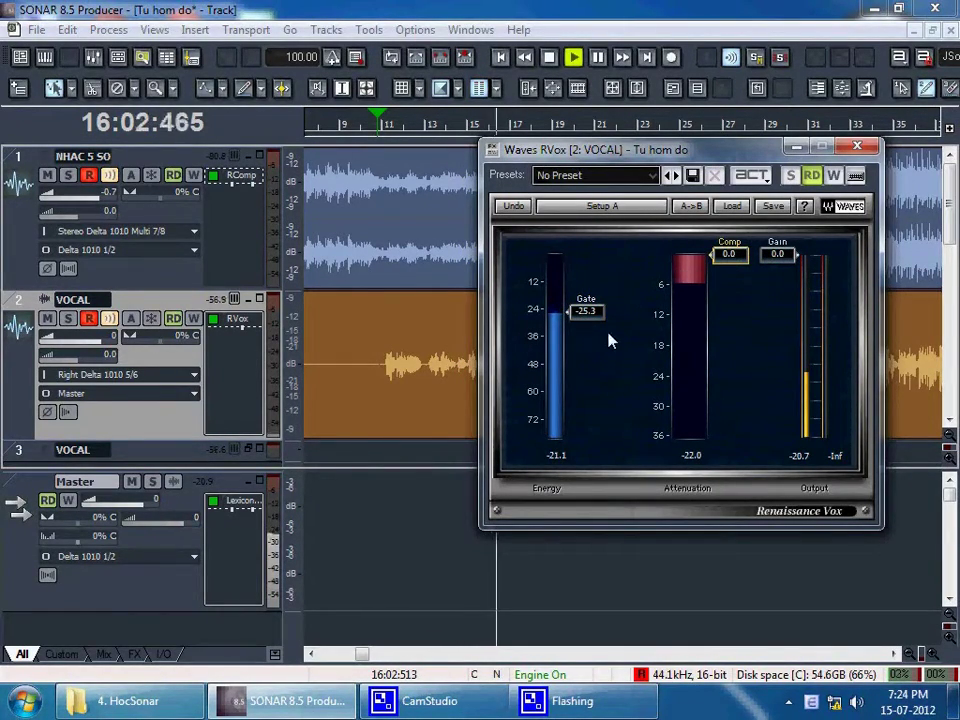
{"action": "left_click_drag", "start_coordinate": [584, 315], "coordinate": [596, 301]}
Set RVox's compression to -10.7 and its gain to -7.7, then close the plug-in and stop playback
{"action": "left_click_drag", "start_coordinate": [729, 253], "coordinate": [716, 328]}
{"action": "left_click_drag", "start_coordinate": [726, 279], "coordinate": [726, 318]}
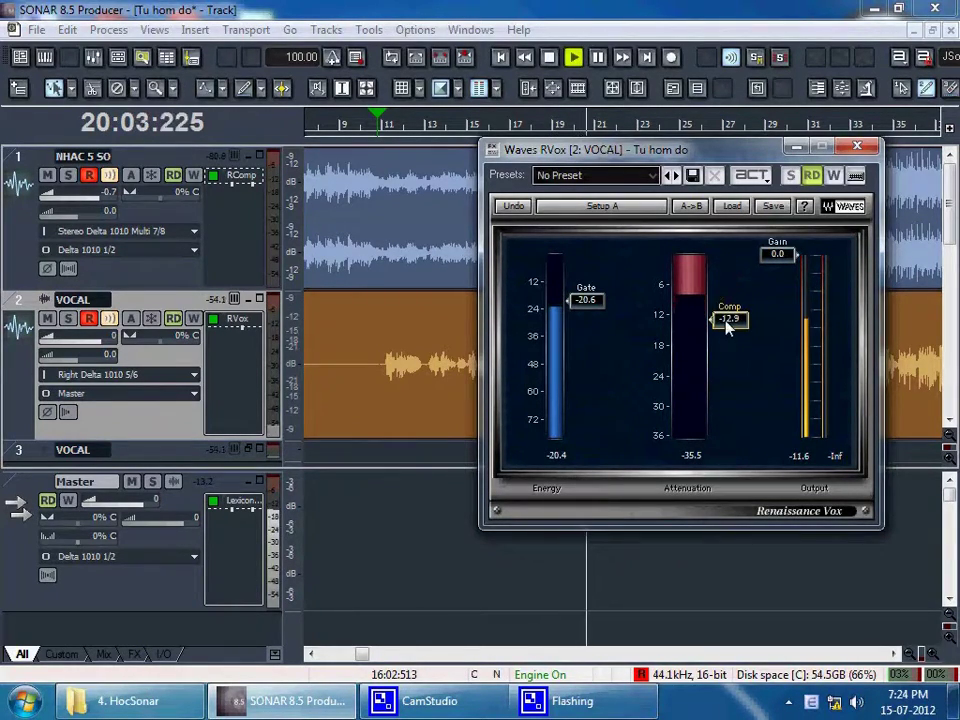
{"action": "left_click_drag", "start_coordinate": [729, 334], "coordinate": [721, 306]}
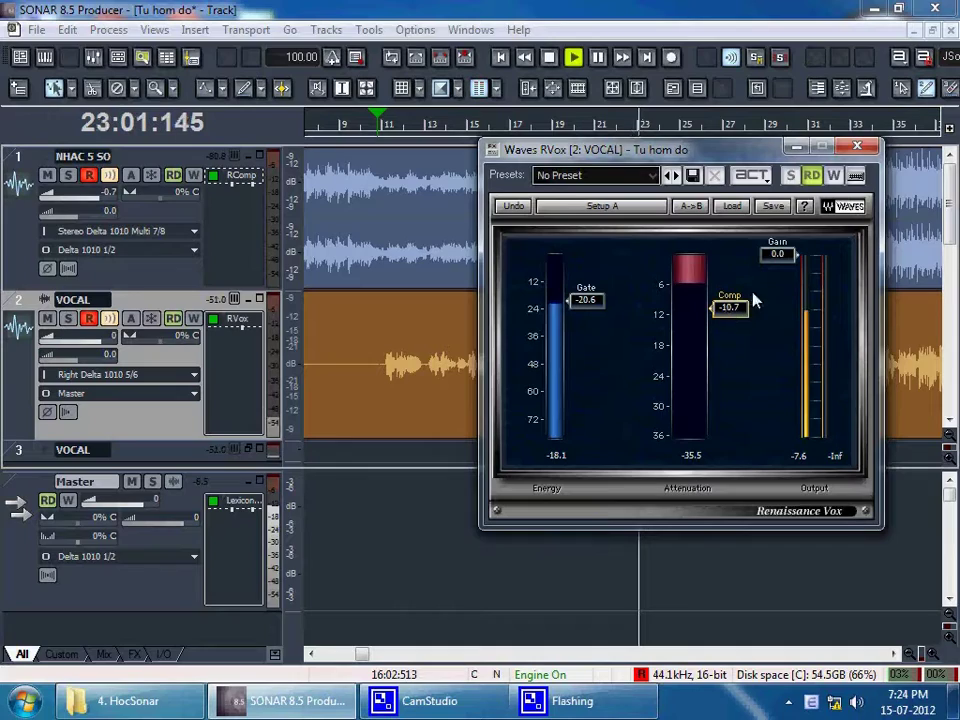
{"action": "left_click_drag", "start_coordinate": [793, 258], "coordinate": [785, 354]}
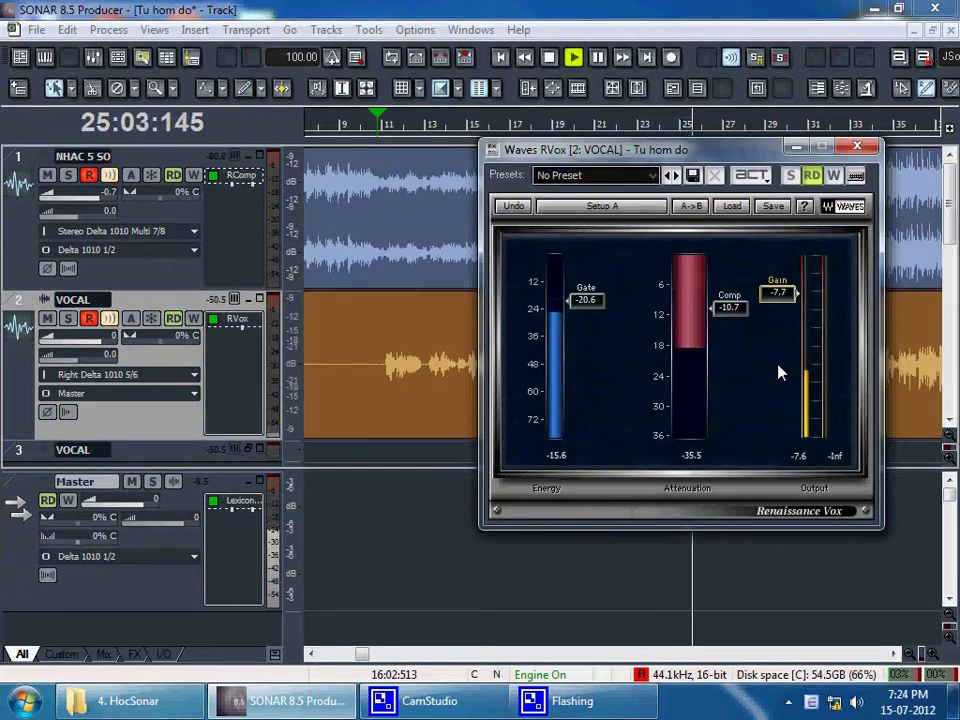
{"action": "left_click", "coordinate": [858, 148]}
{"action": "key", "text": "space"}
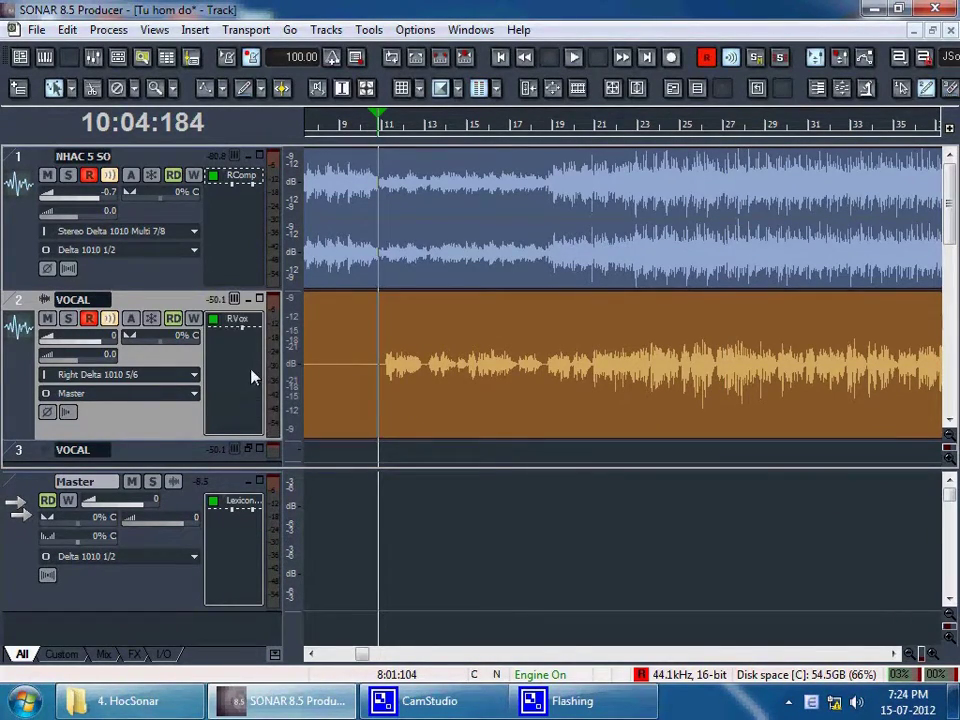
Insert the Sonitus:fx Equalizer in the effects bin of track 2 VOCAL
{"action": "right_click", "coordinate": [244, 363]}
{"action": "mouse_move", "coordinate": [345, 474]}
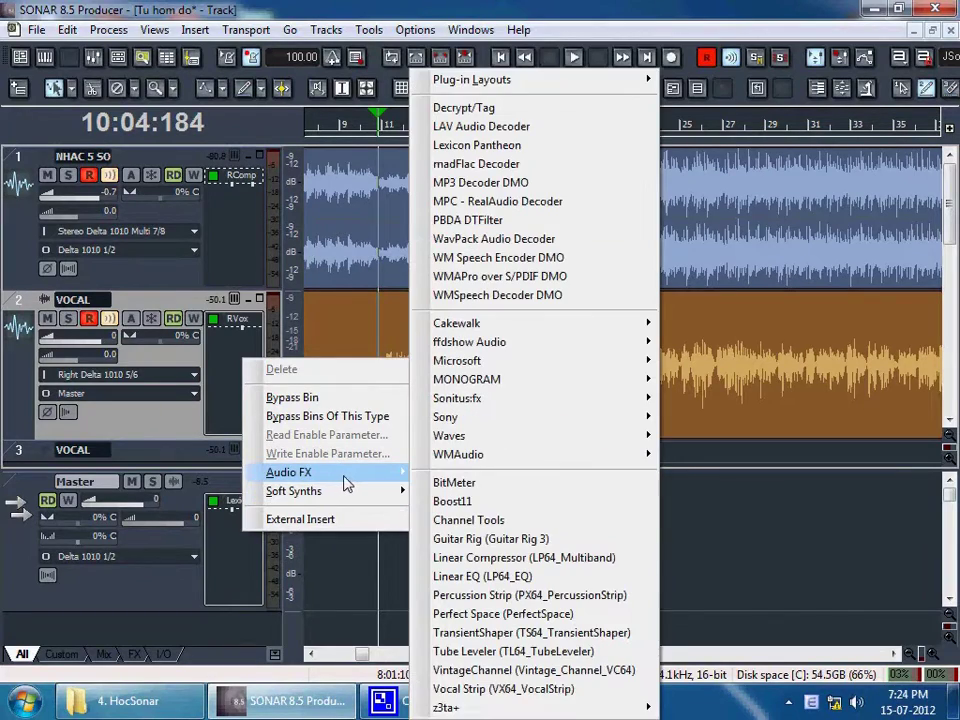
{"action": "mouse_move", "coordinate": [491, 443]}
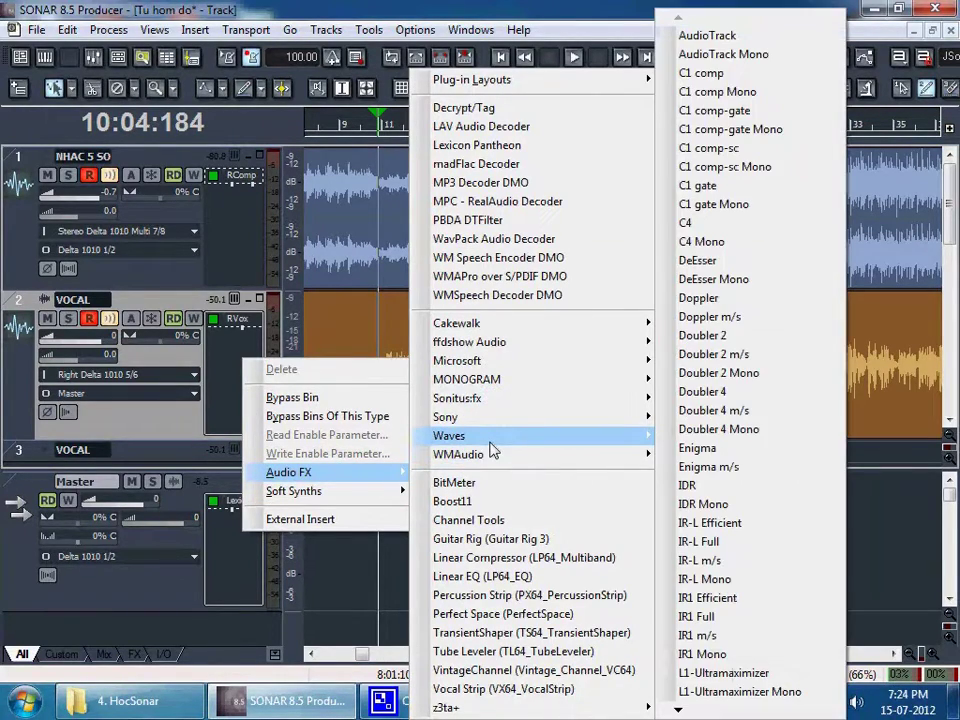
{"action": "mouse_move", "coordinate": [478, 401]}
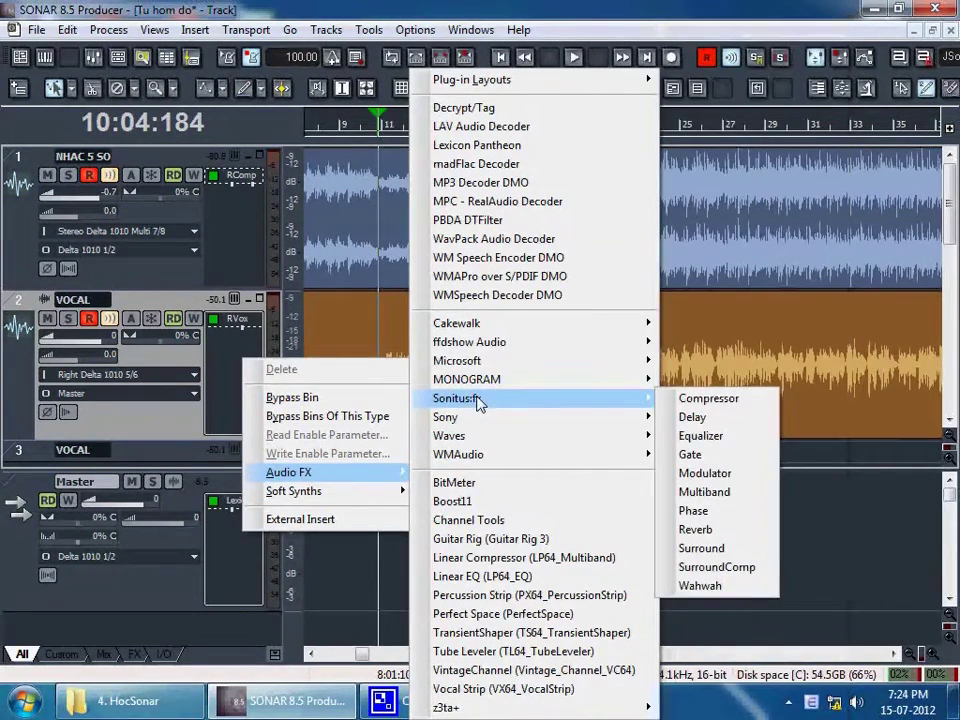
{"action": "left_click", "coordinate": [715, 437]}
During playback, boost equalizer band 4 by 7.5 dB at 770 Hz and band 5 by 9.3 dB at 4666 Hz
{"action": "key", "text": "space"}
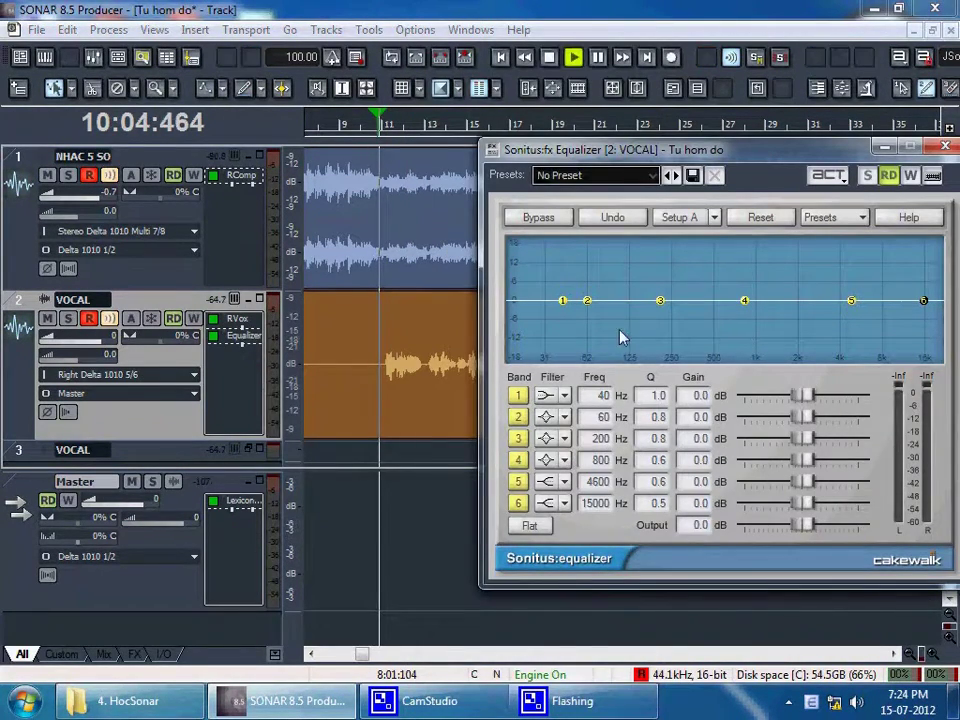
{"action": "left_click_drag", "start_coordinate": [620, 150], "coordinate": [502, 142]}
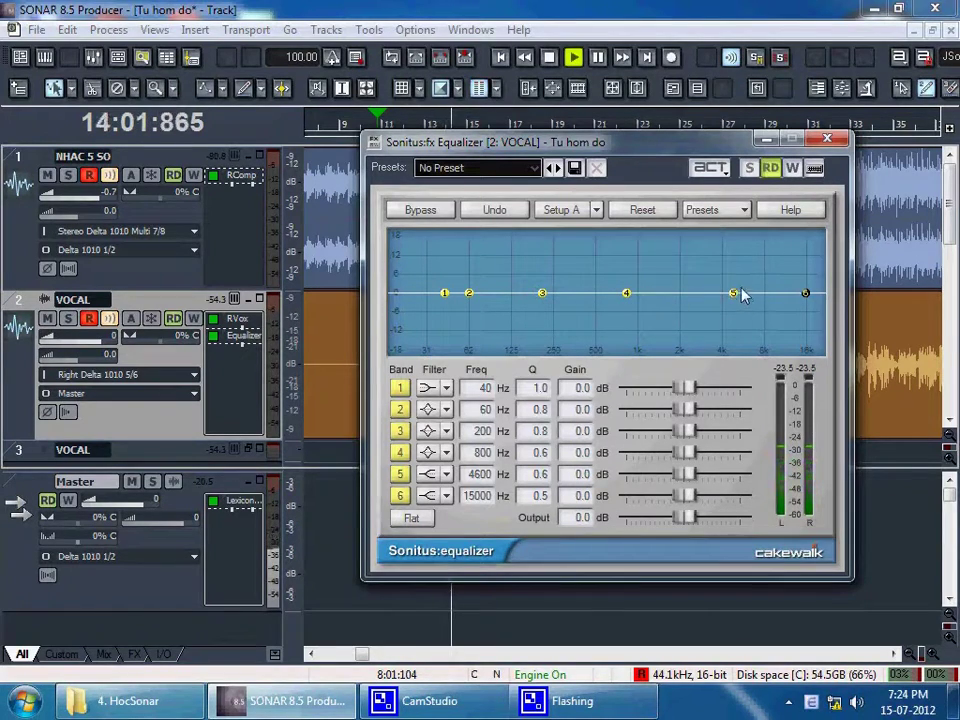
{"action": "left_click_drag", "start_coordinate": [733, 294], "coordinate": [731, 283]}
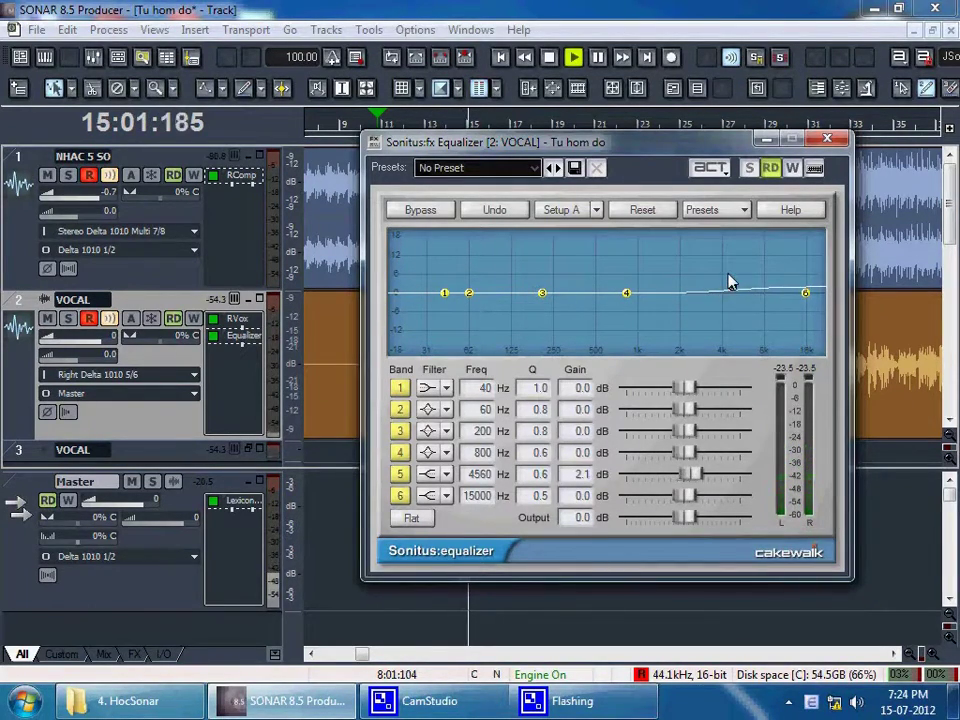
{"action": "mouse_move", "coordinate": [627, 293]}
{"action": "left_mouse_down"}
{"action": "mouse_move", "coordinate": [618, 246]}
{"action": "mouse_move", "coordinate": [630, 275]}
{"action": "left_mouse_up"}
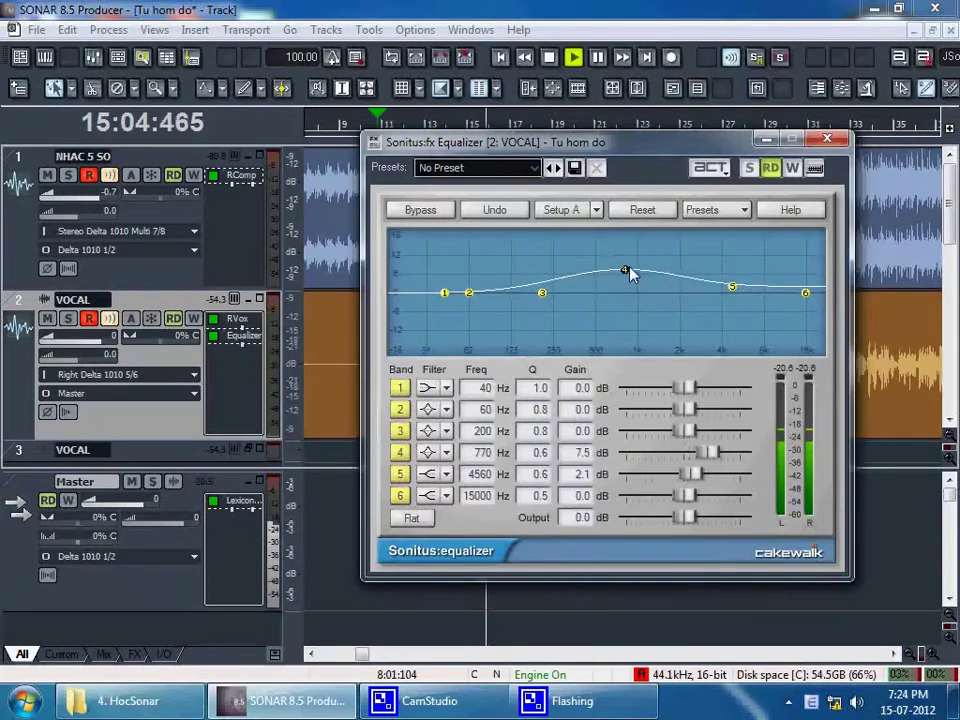
{"action": "mouse_move", "coordinate": [731, 287]}
{"action": "left_mouse_down"}
{"action": "mouse_move", "coordinate": [739, 259]}
{"action": "mouse_move", "coordinate": [732, 264]}
{"action": "left_mouse_up"}
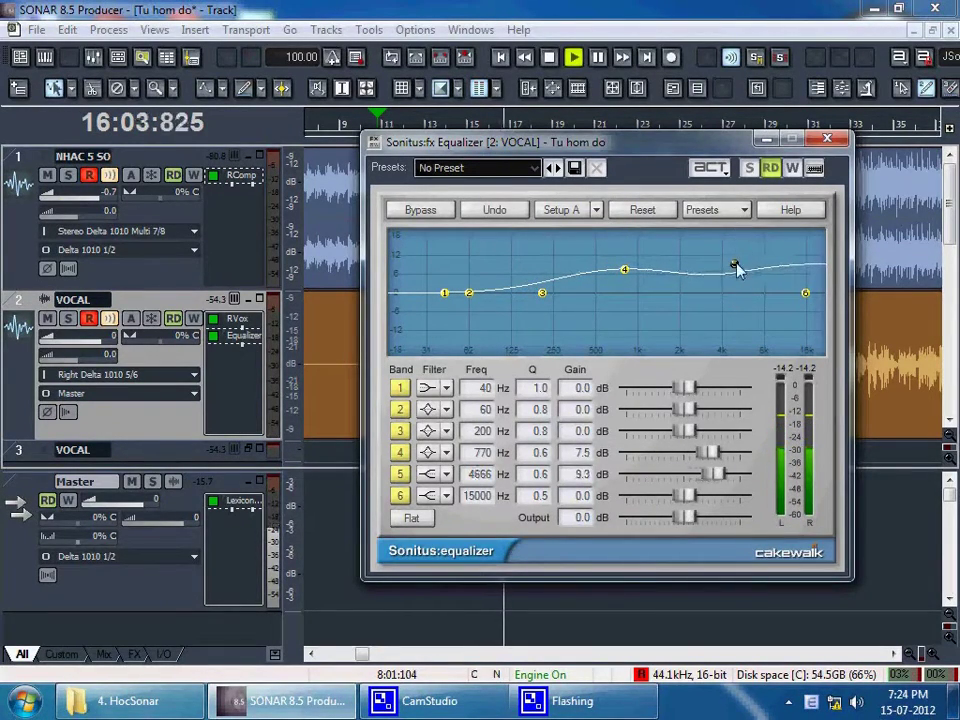
Set equalizer band 6 to -3.6 dB, band 4 to 9.5 dB and band 5 to 11.8 dB, then close the plug-in and stop playback
{"action": "left_click_drag", "start_coordinate": [808, 295], "coordinate": [806, 306]}
{"action": "left_click_drag", "start_coordinate": [734, 264], "coordinate": [733, 259]}
{"action": "left_click_drag", "start_coordinate": [624, 272], "coordinate": [626, 262]}
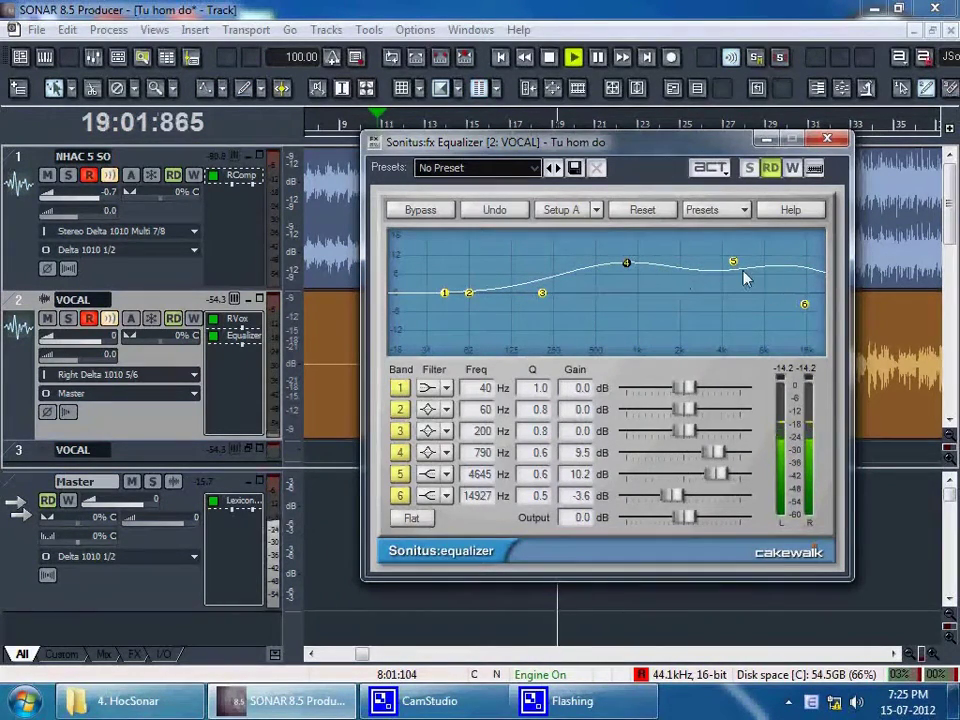
{"action": "left_click_drag", "start_coordinate": [734, 264], "coordinate": [735, 256]}
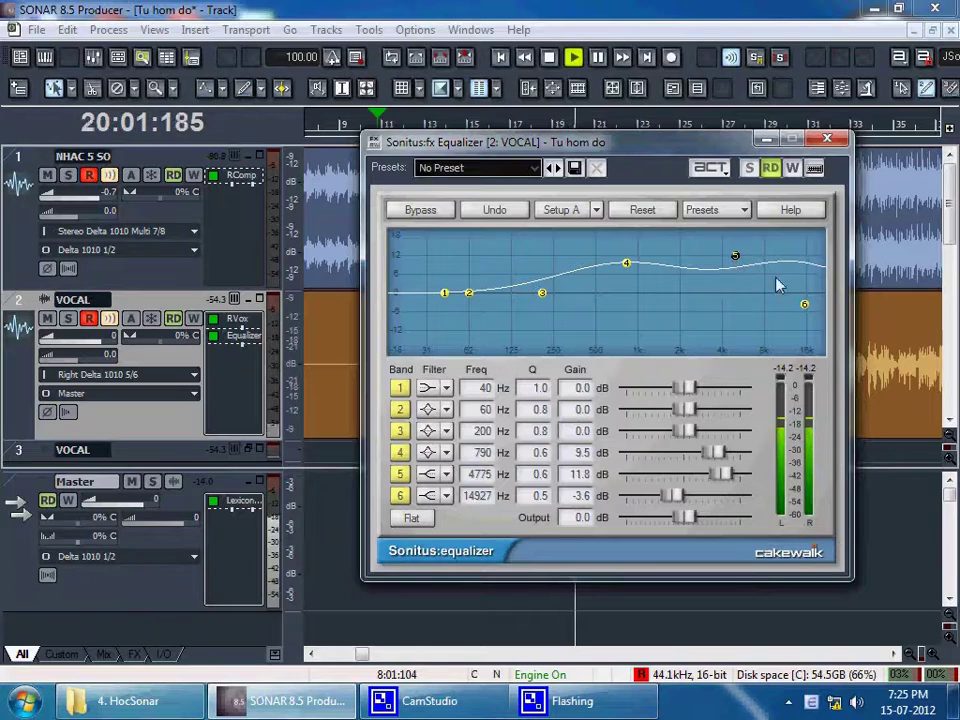
{"action": "left_click", "coordinate": [827, 138]}
{"action": "key", "text": "space"}
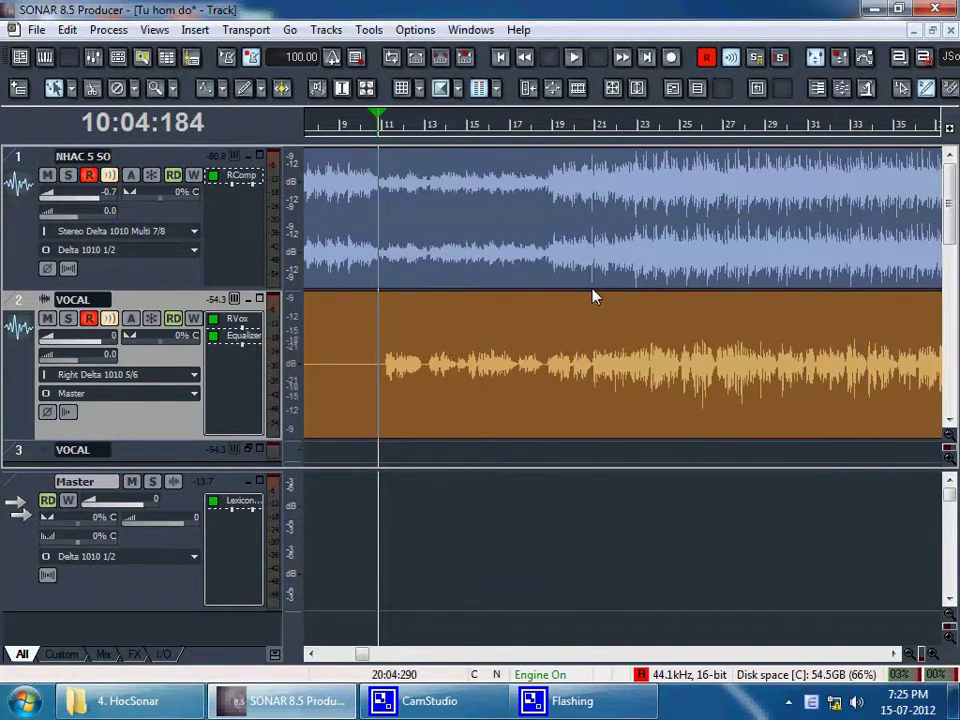
Insert the Waves VComp Stereo compressor in the effects bin of track 2 VOCAL
{"action": "right_click", "coordinate": [230, 365]}
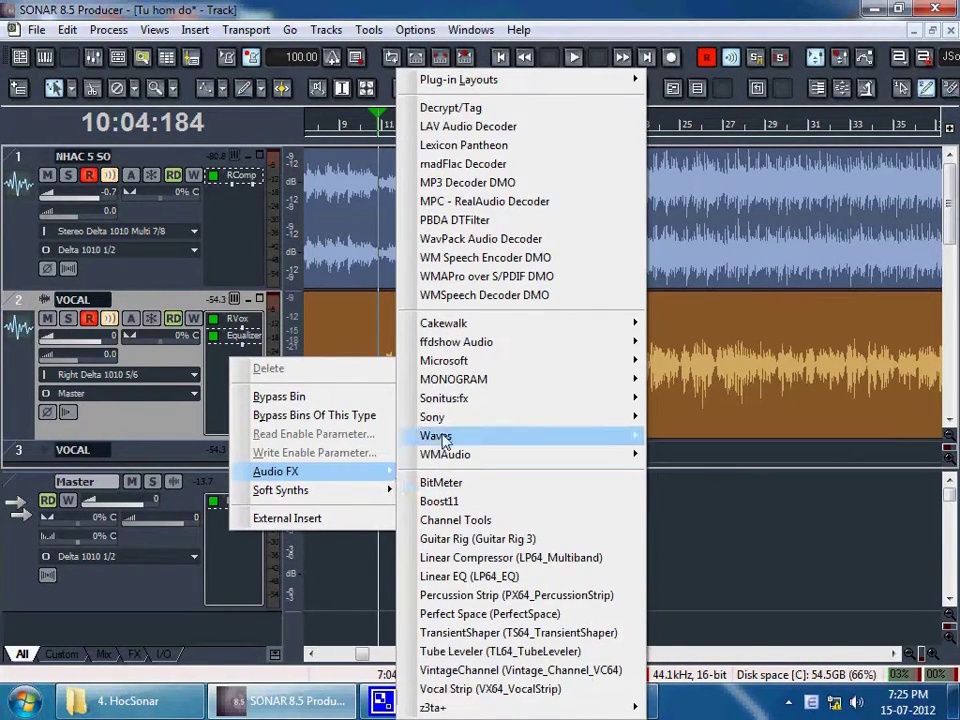
{"action": "mouse_move", "coordinate": [493, 439]}
{"action": "scroll", "coordinate": [707, 452], "scroll_direction": "down", "scroll_amount": 15}
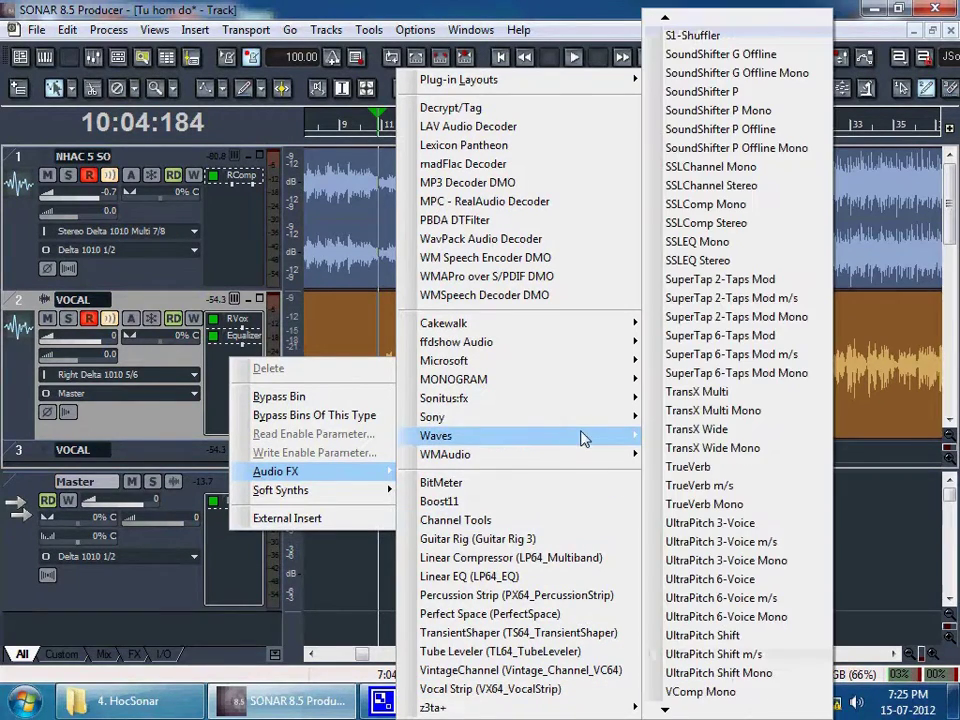
{"action": "mouse_move", "coordinate": [665, 711]}
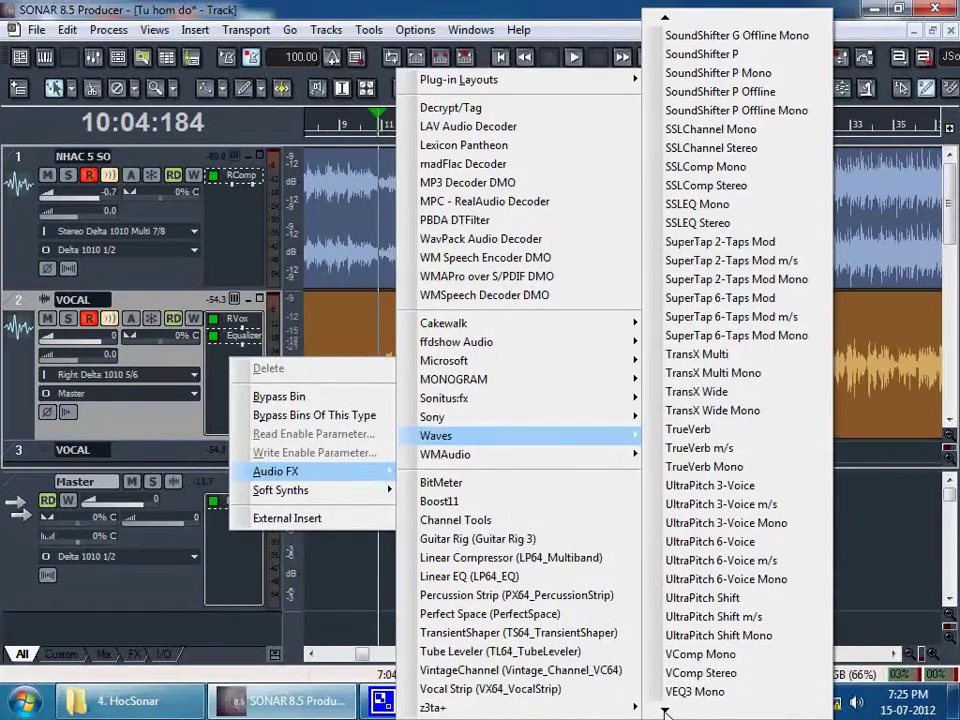
{"action": "left_click", "coordinate": [705, 673]}
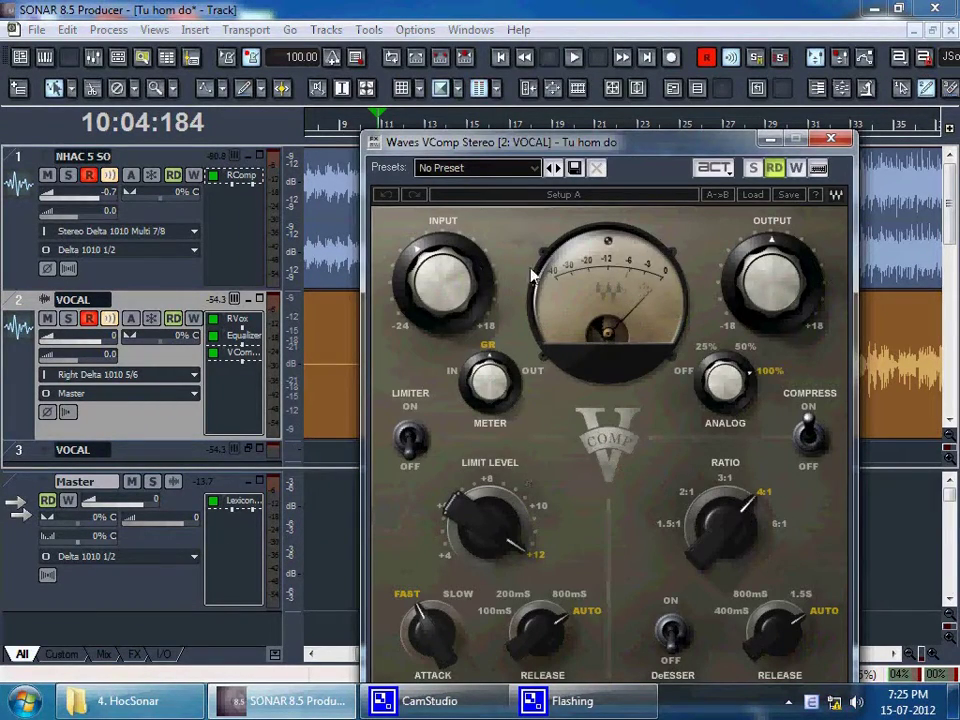
Play the song to audition VComp Stereo on the vocal, then close the plug-in and stop playback
{"action": "key", "text": "space"}
{"action": "mouse_move", "coordinate": [420, 266]}
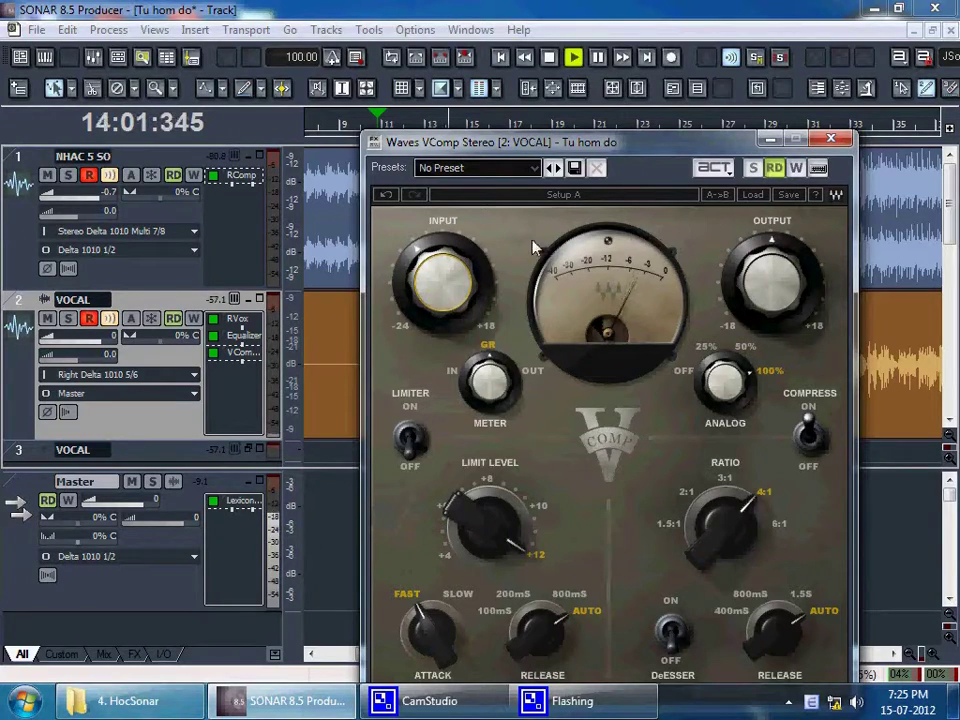
{"action": "left_click", "coordinate": [831, 139]}
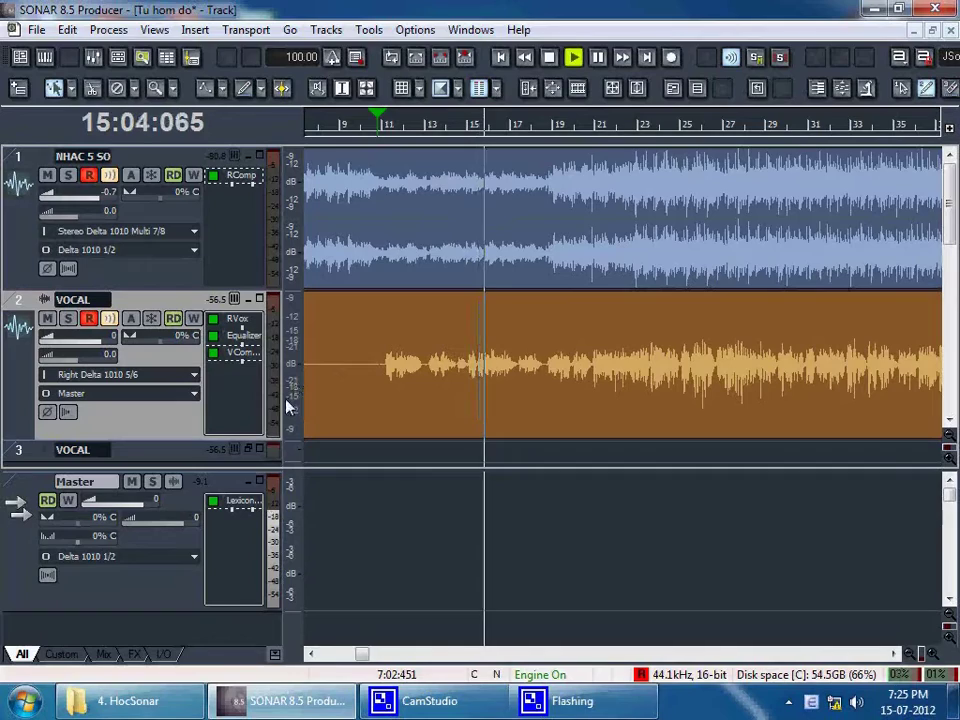
{"action": "key", "text": "space"}
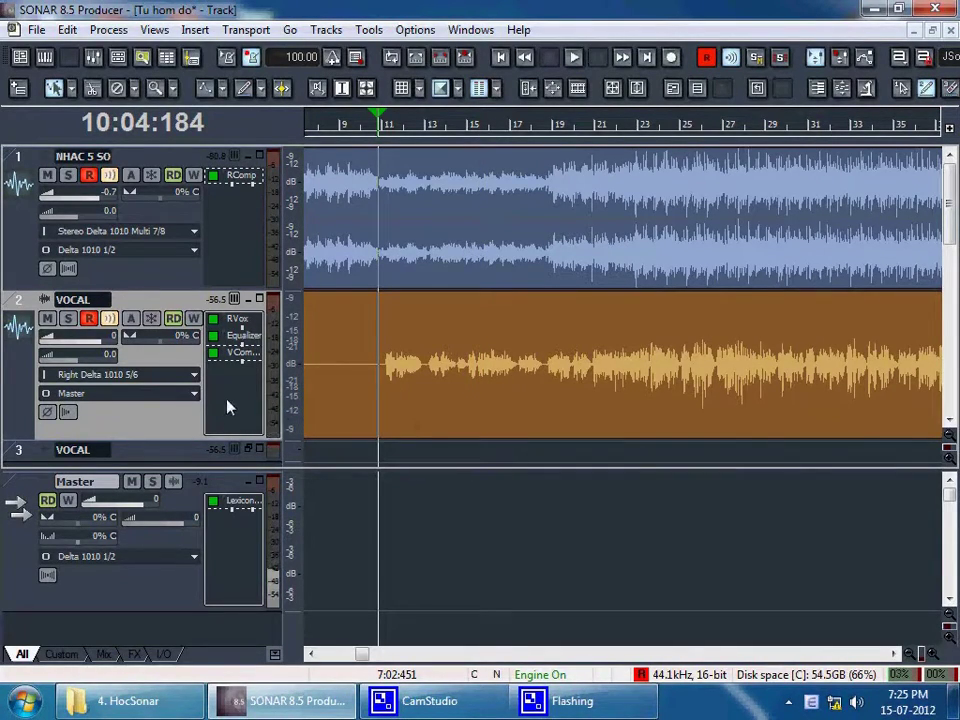
Insert the Sonitus:fx Compressor in the effects bin of track 2 VOCAL
{"action": "right_click", "coordinate": [228, 407]}
{"action": "mouse_move", "coordinate": [313, 518]}
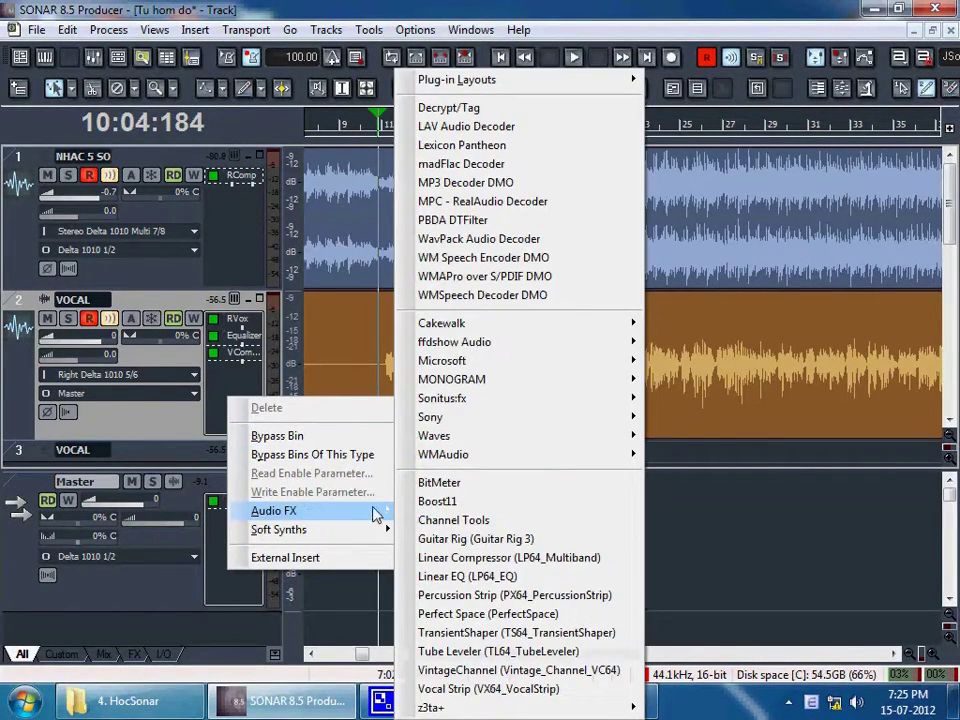
{"action": "mouse_move", "coordinate": [477, 404]}
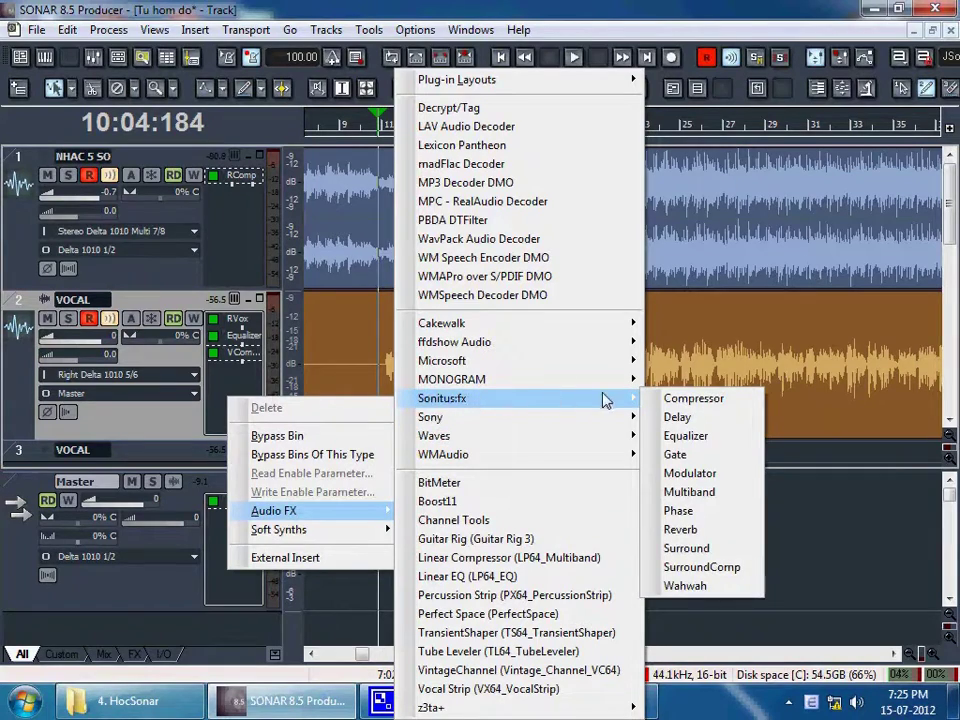
{"action": "left_click", "coordinate": [690, 399]}
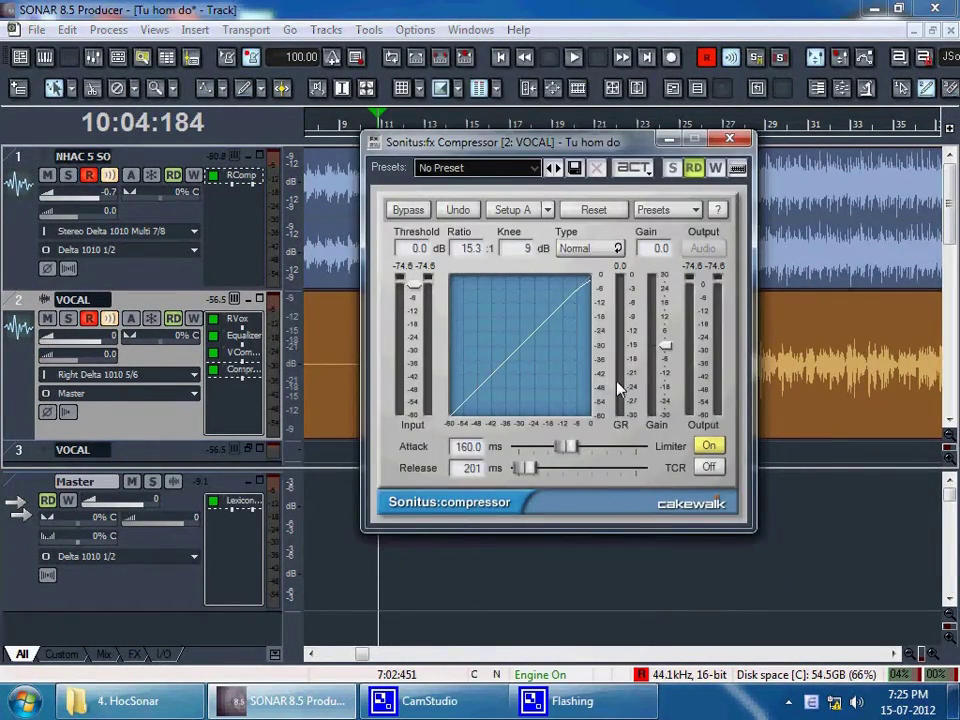
During playback, set the Sonitus compressor's gain to 1.4 and ratio to 15.8:1, then close the plug-in and stop playback
{"action": "key", "text": "space"}
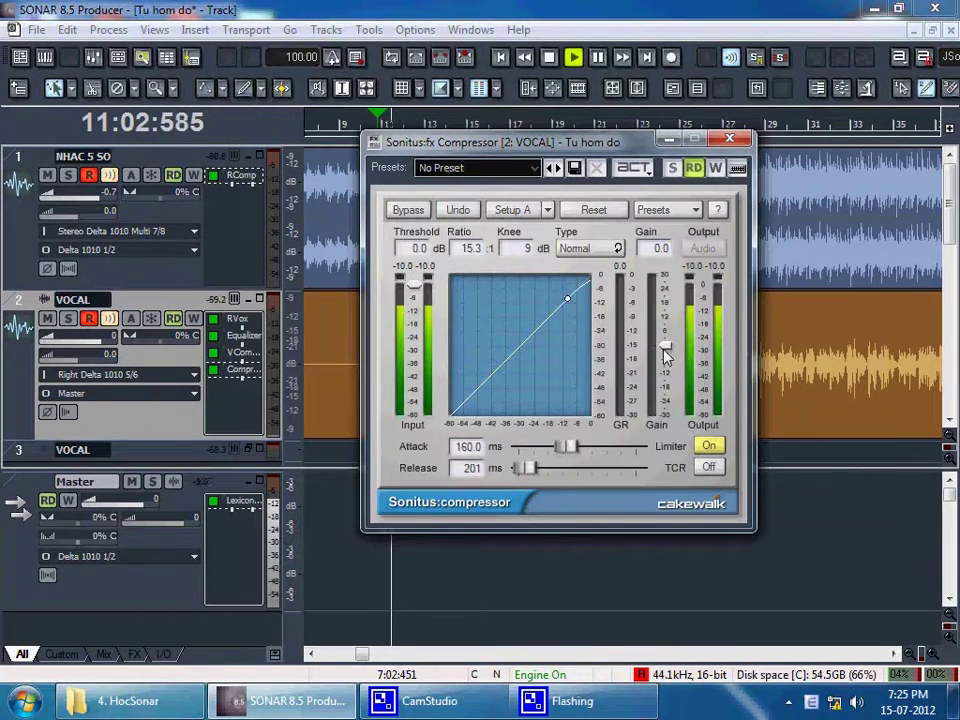
{"action": "left_click_drag", "start_coordinate": [664, 343], "coordinate": [666, 337]}
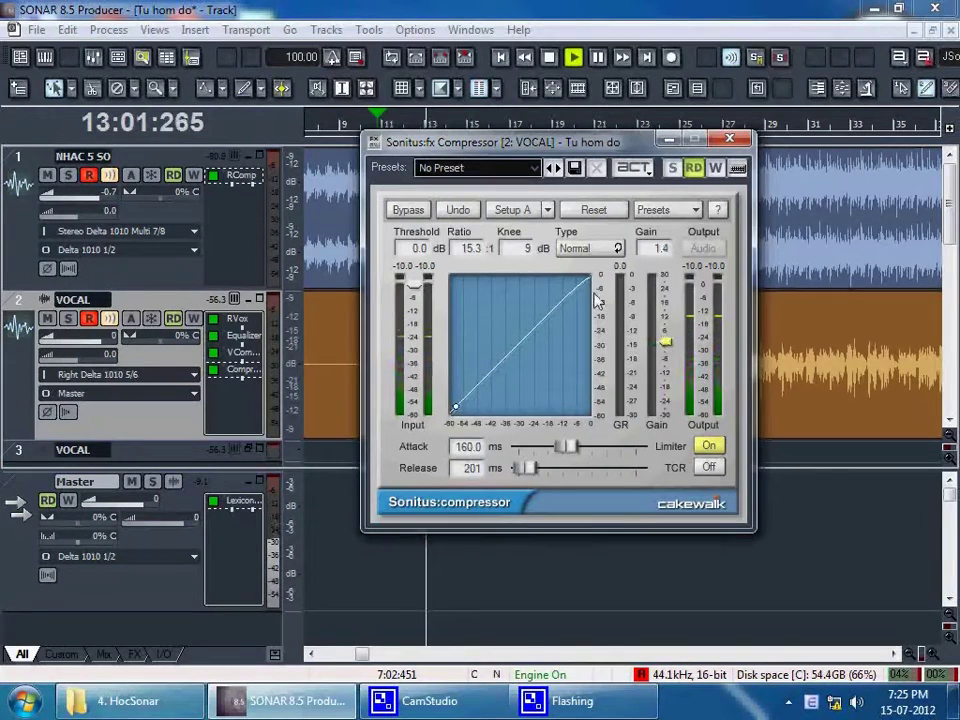
{"action": "left_click_drag", "start_coordinate": [590, 285], "coordinate": [597, 285]}
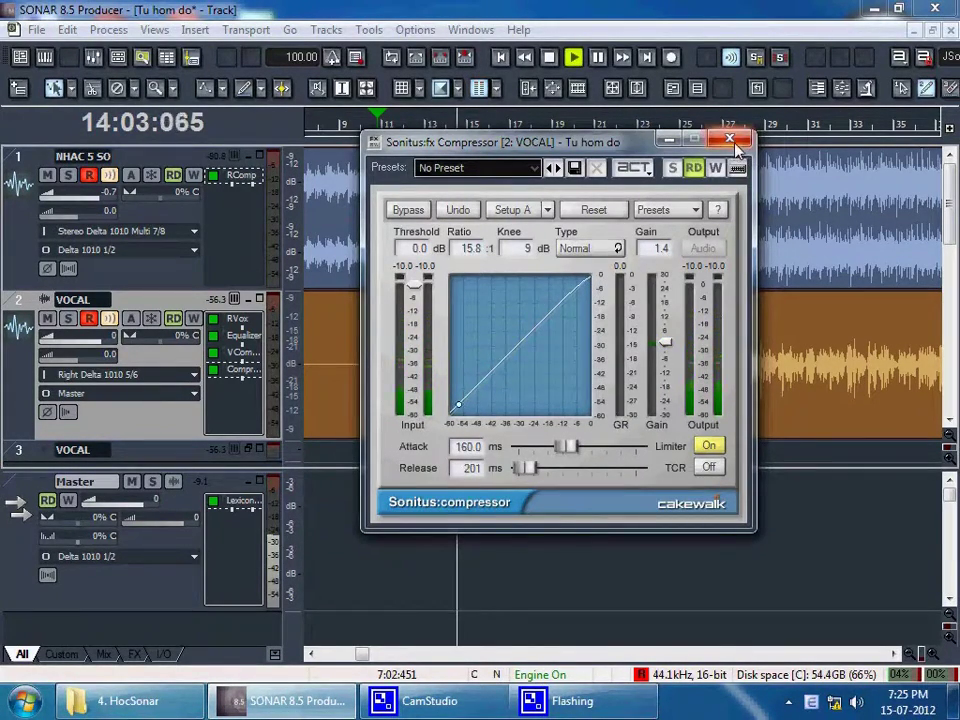
{"action": "left_click", "coordinate": [730, 138]}
{"action": "key", "text": "space"}
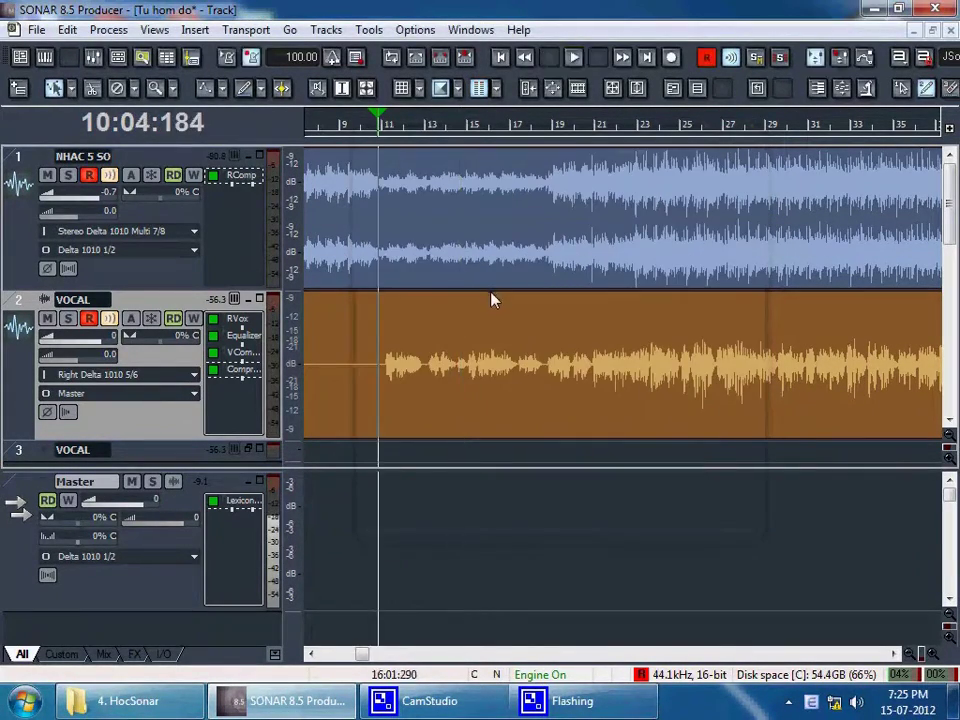
Insert the Sonitus:fx Multiband compressor in the effects bin of track 2 VOCAL
{"action": "right_click", "coordinate": [233, 402]}
{"action": "mouse_move", "coordinate": [314, 520]}
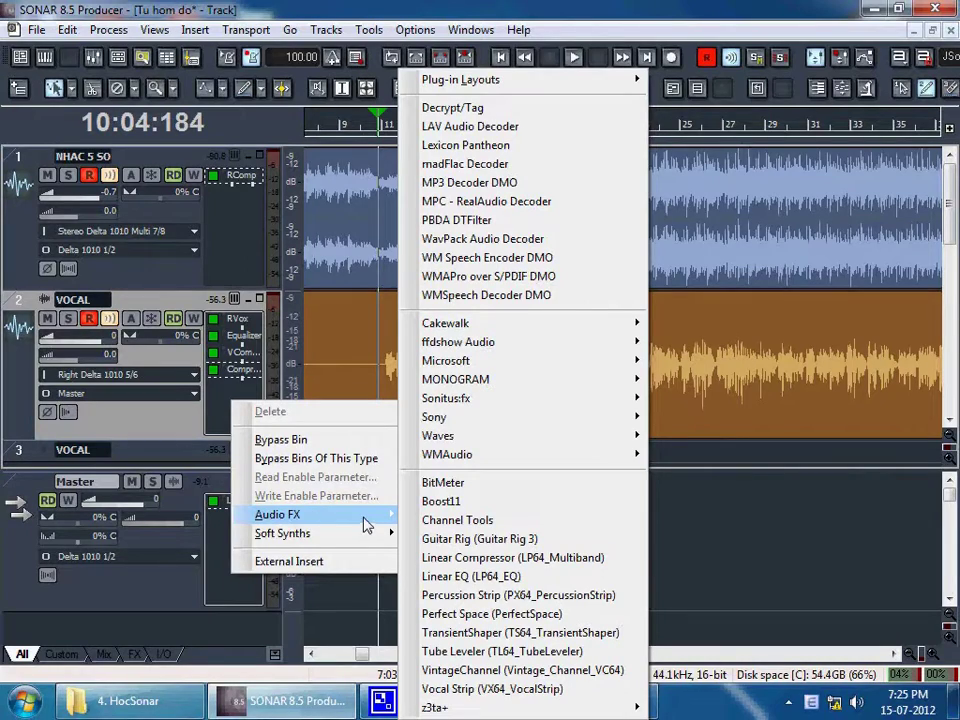
{"action": "mouse_move", "coordinate": [570, 402]}
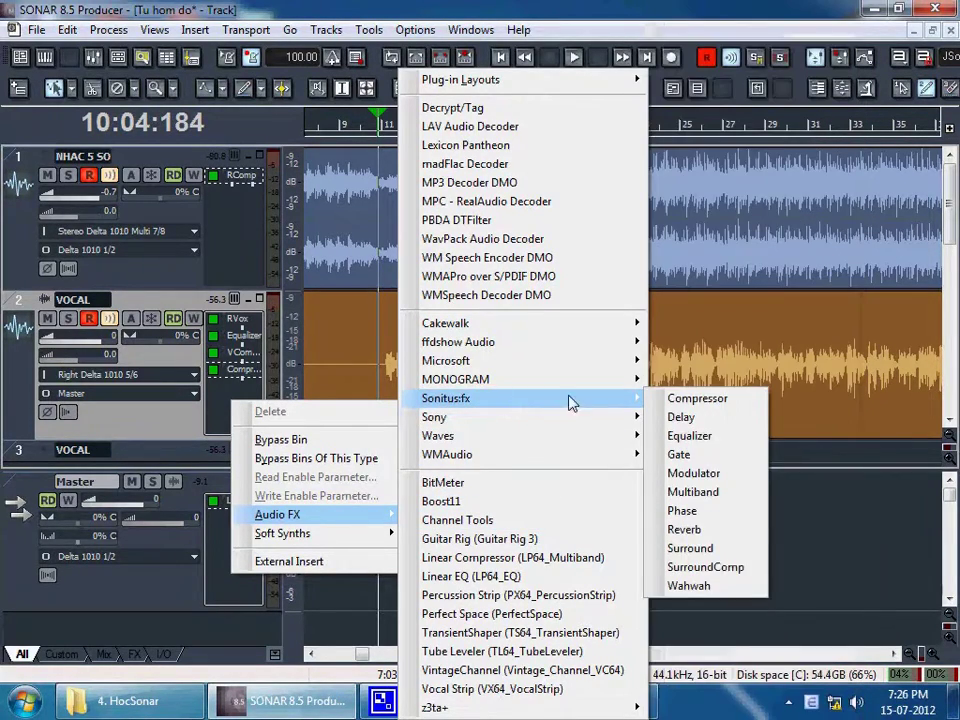
{"action": "left_click", "coordinate": [693, 492]}
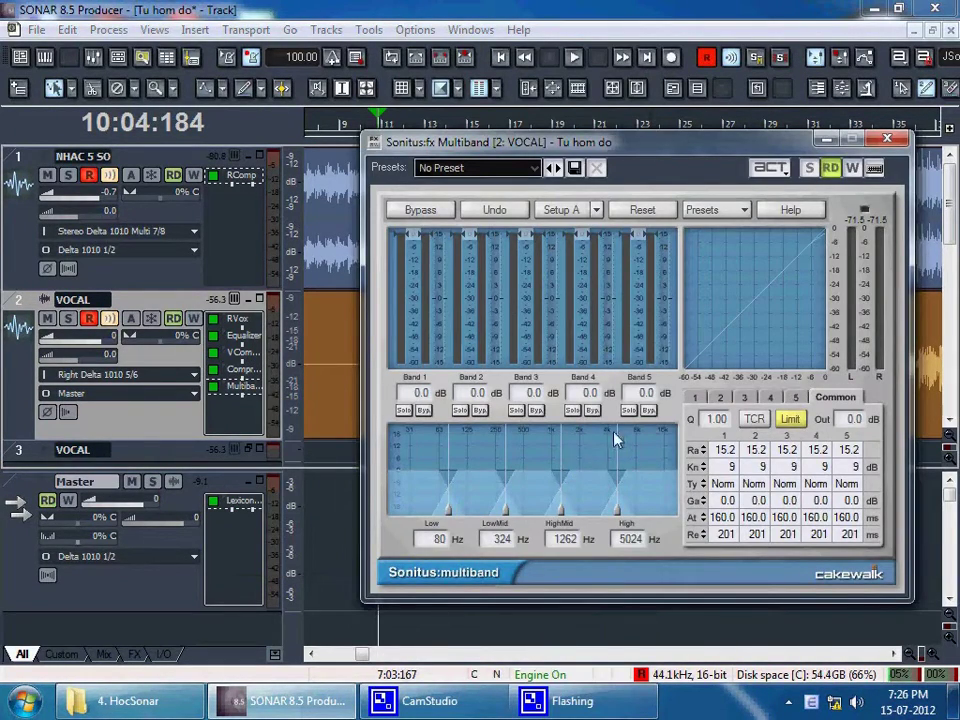
During playback, raise the gain of bands 1 and 5 in the Sonitus multiband to 2.3 dB, then close the plug-in and stop playback
{"action": "key", "text": "space"}
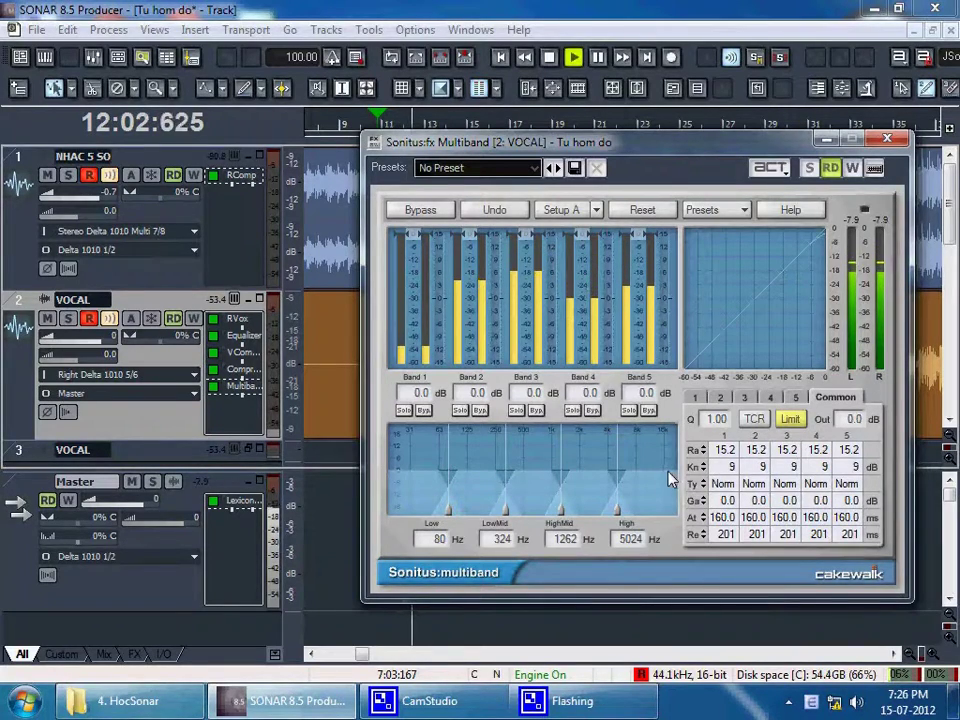
{"action": "left_click", "coordinate": [407, 473]}
{"action": "left_click_drag", "start_coordinate": [407, 470], "coordinate": [643, 490]}
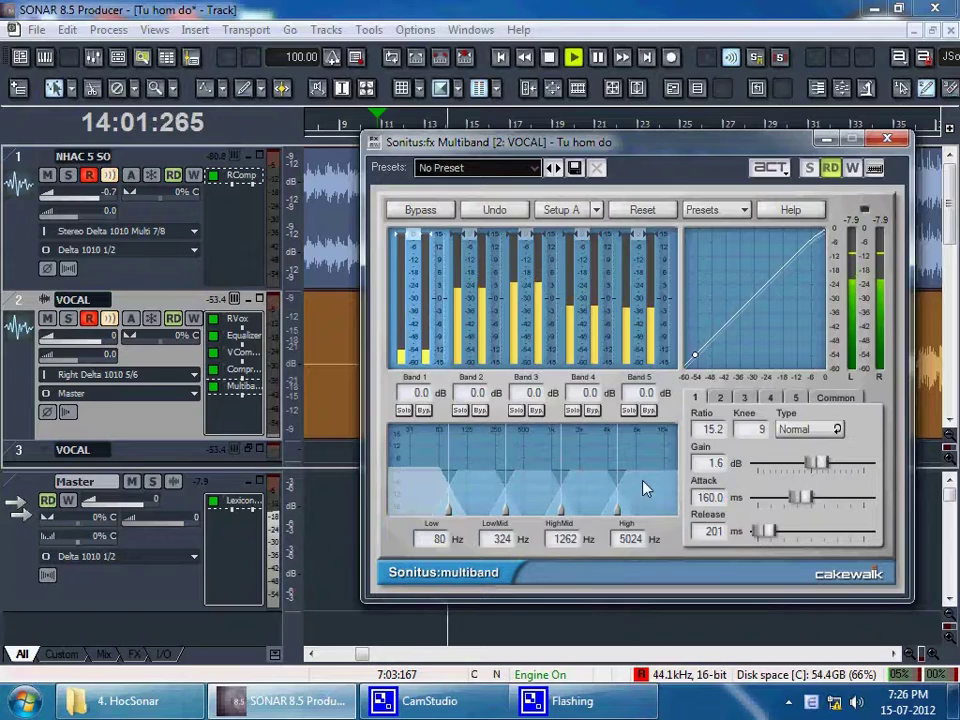
{"action": "left_click", "coordinate": [653, 476]}
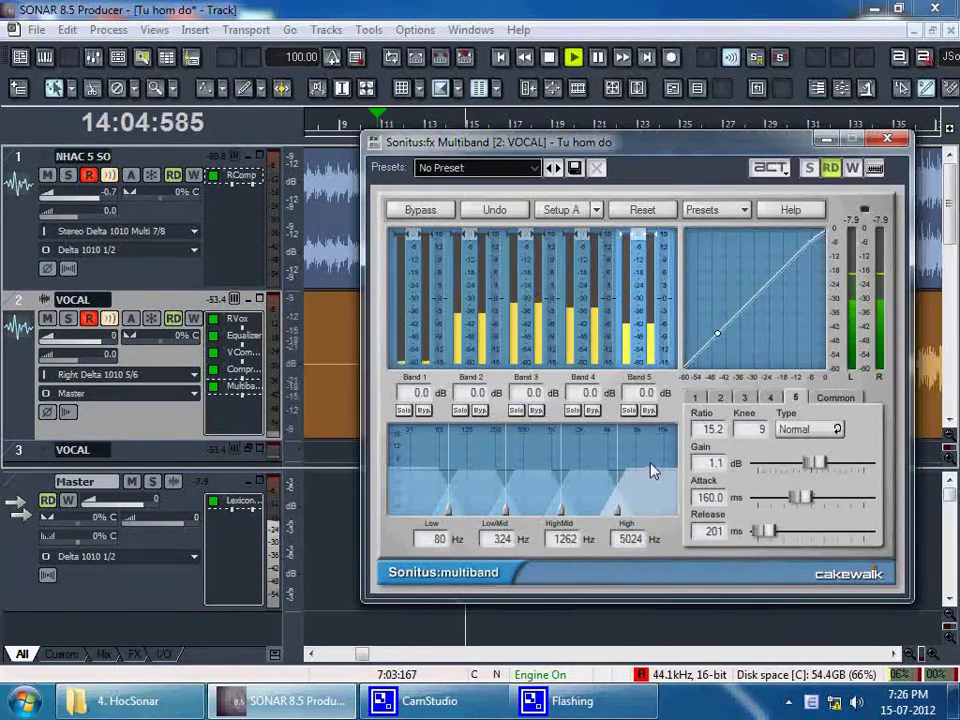
{"action": "left_click_drag", "start_coordinate": [653, 469], "coordinate": [653, 460]}
{"action": "left_click_drag", "start_coordinate": [418, 477], "coordinate": [418, 469]}
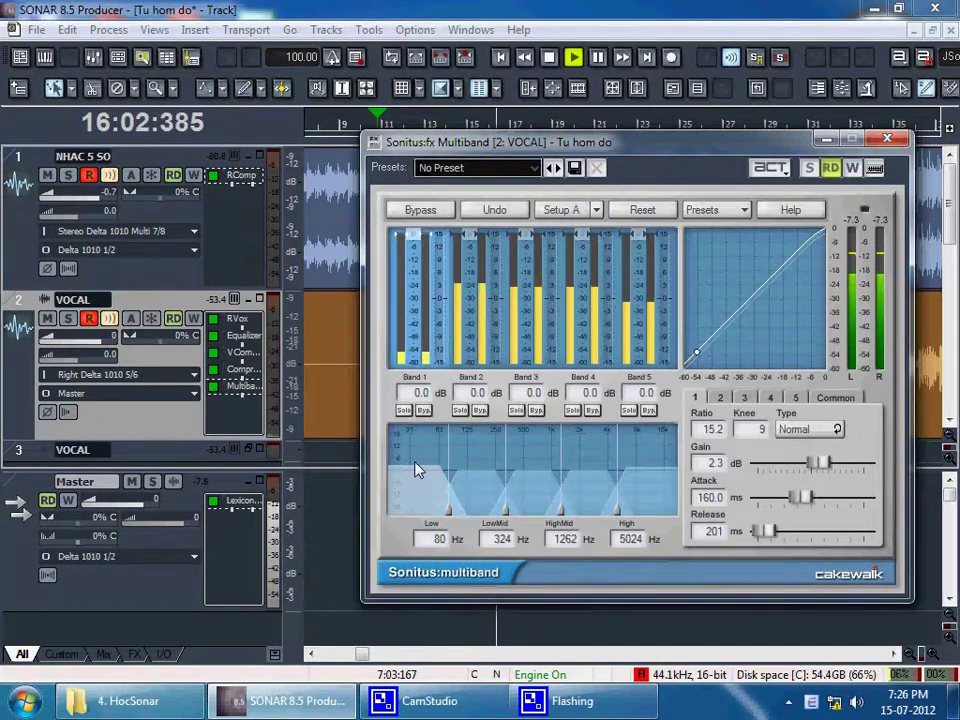
{"action": "left_click", "coordinate": [650, 468]}
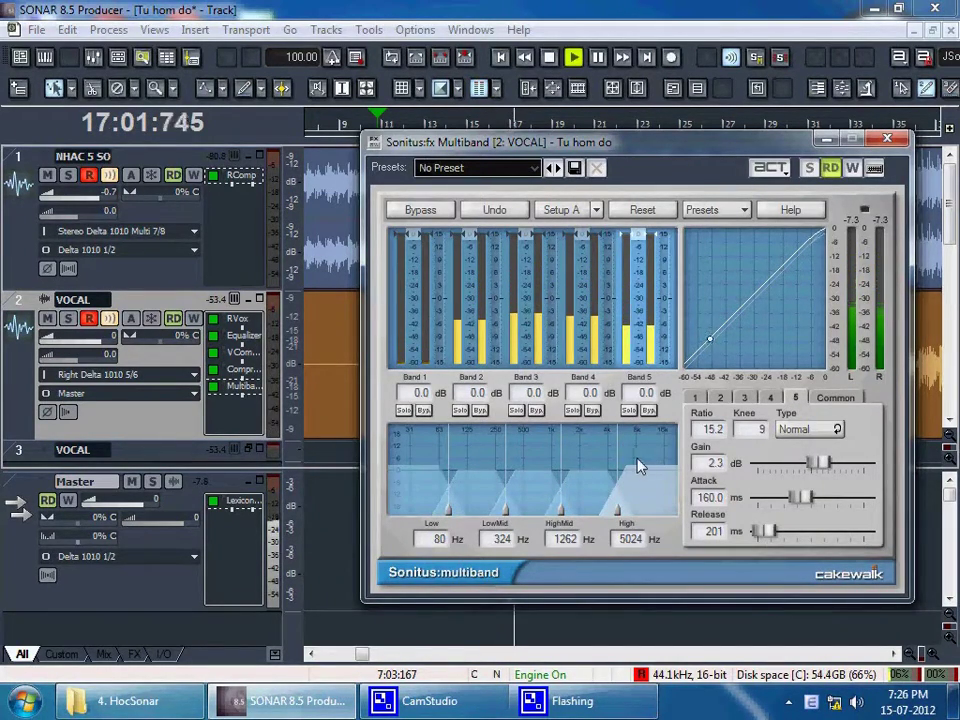
{"action": "left_click", "coordinate": [887, 138]}
{"action": "key", "text": "space"}
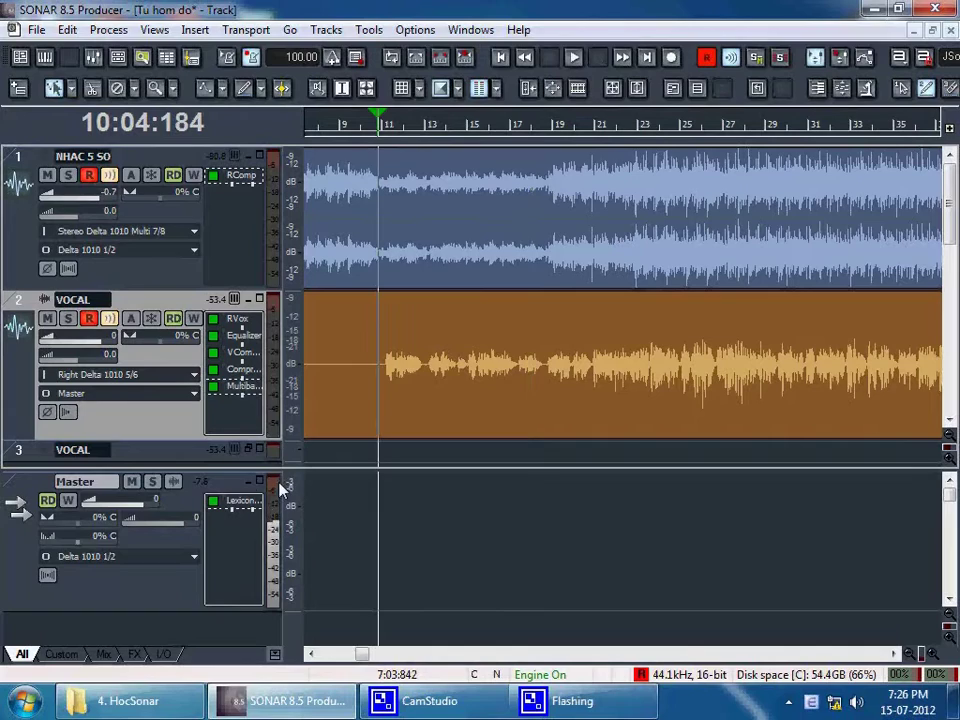
Insert the Waves C1 comp in the effects bin of track 2 VOCAL
{"action": "right_click", "coordinate": [235, 415]}
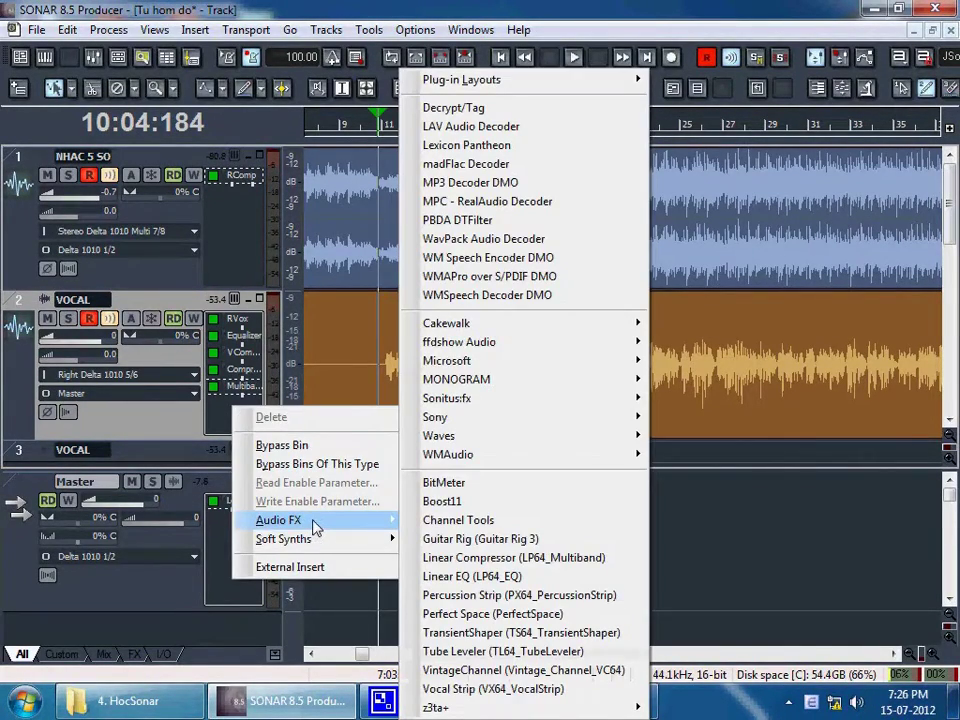
{"action": "mouse_move", "coordinate": [517, 410]}
{"action": "mouse_move", "coordinate": [521, 445]}
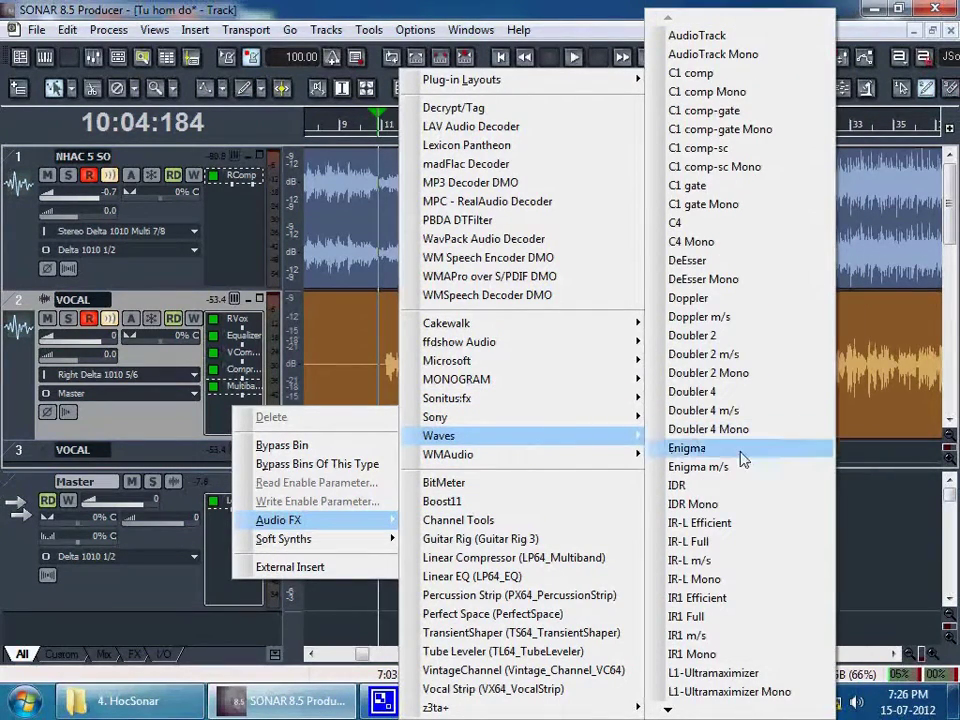
{"action": "left_click", "coordinate": [703, 74]}
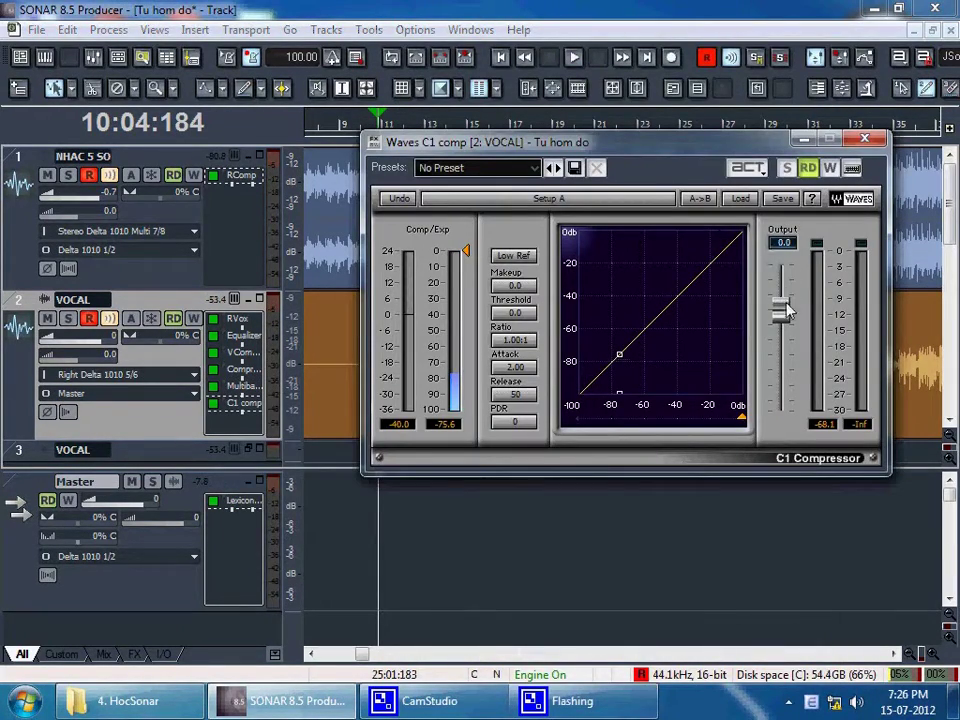
During playback, set the C1 compressor's output to 0.8, then close the plug-in and stop playback
{"action": "key", "text": "space"}
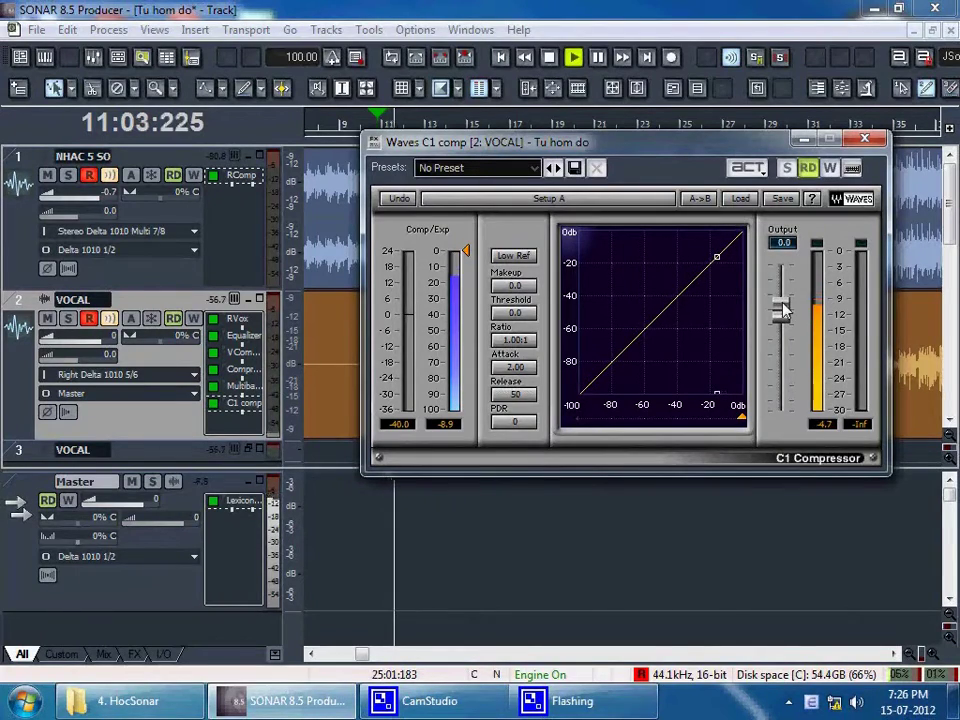
{"action": "mouse_move", "coordinate": [783, 310]}
{"action": "left_mouse_down"}
{"action": "mouse_move", "coordinate": [783, 280]}
{"action": "mouse_move", "coordinate": [784, 304]}
{"action": "left_mouse_up"}
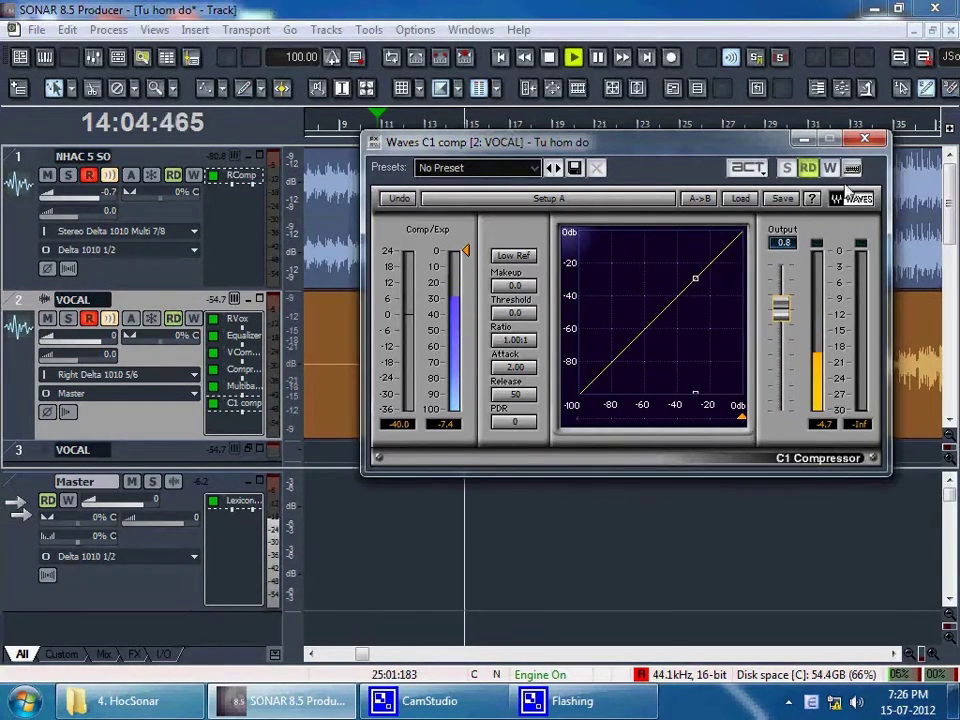
{"action": "left_click", "coordinate": [866, 139]}
{"action": "key", "text": "space"}
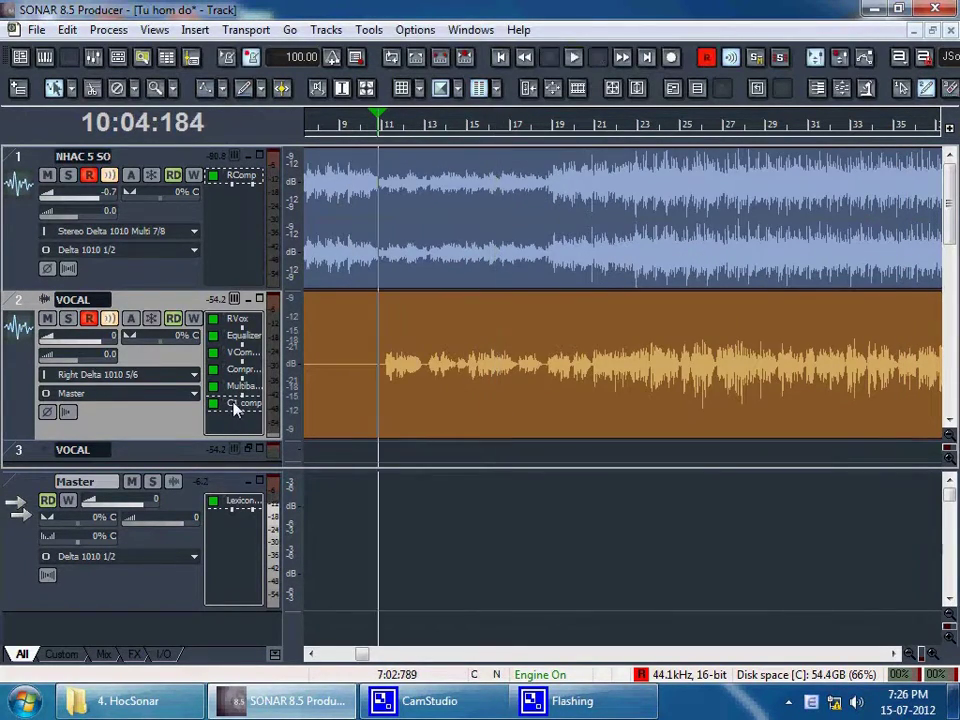
Insert the Sonitus:fx Delay in the effects bin of track 2 VOCAL
{"action": "right_click", "coordinate": [232, 427]}
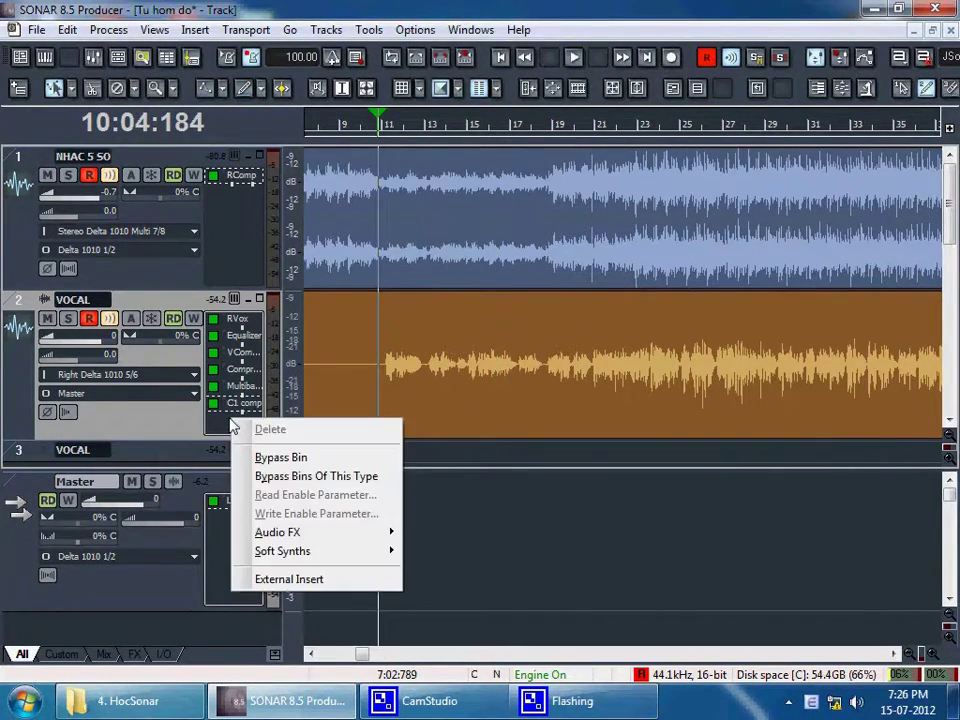
{"action": "mouse_move", "coordinate": [314, 536]}
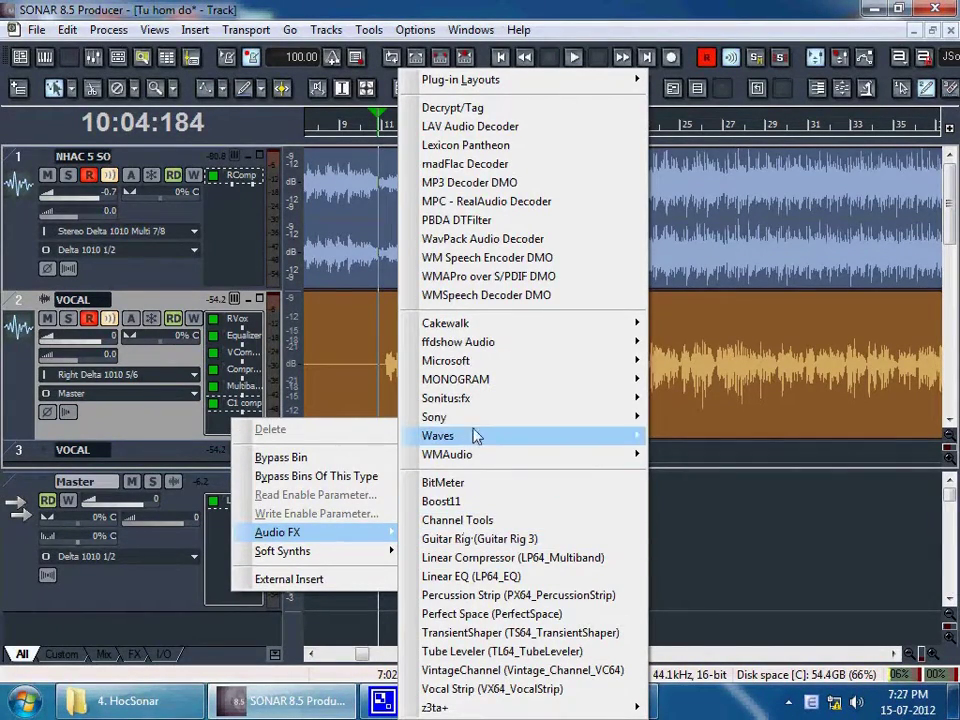
{"action": "mouse_move", "coordinate": [501, 400]}
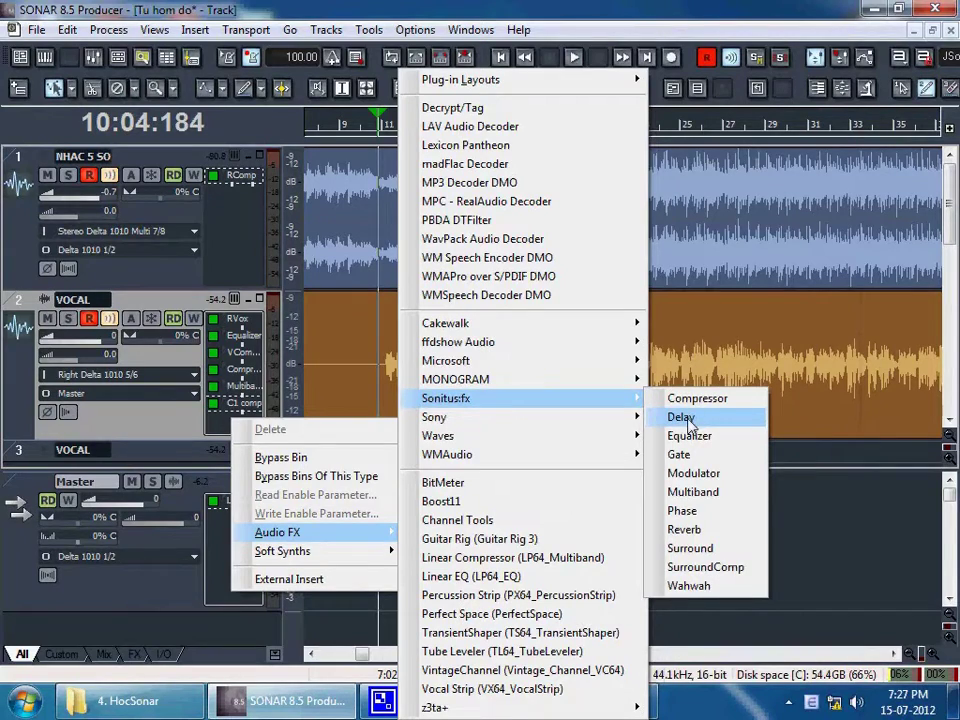
{"action": "left_click", "coordinate": [684, 417]}
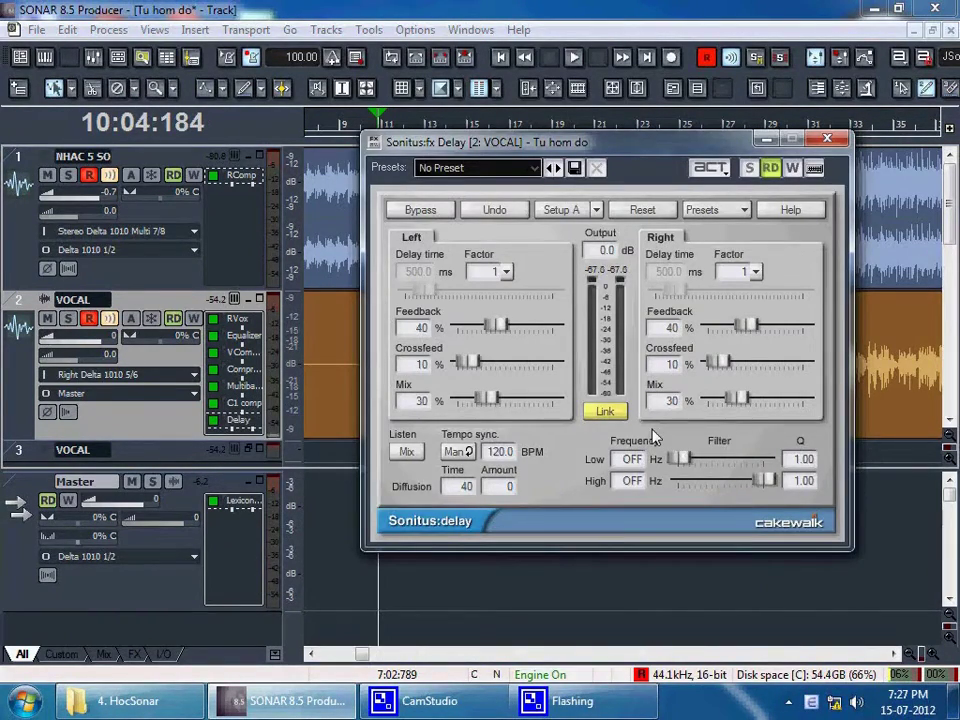
Audition the Sonitus delay on the vocal and set its linked mix to 6%, then close the plug-in and stop playback
{"action": "key", "text": "space"}
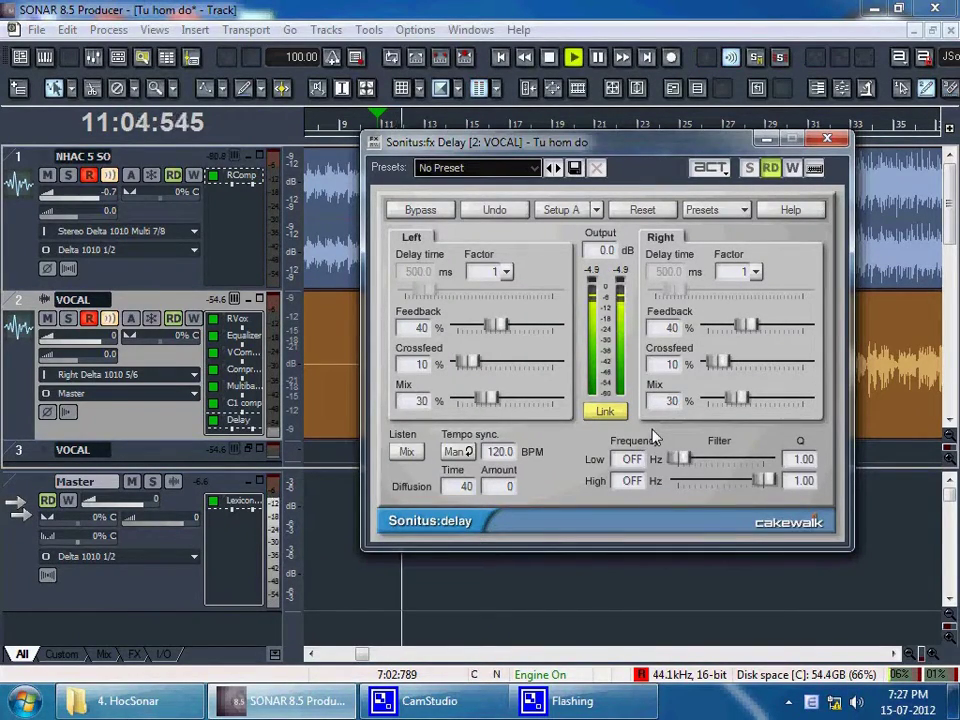
{"action": "key", "text": "space"}
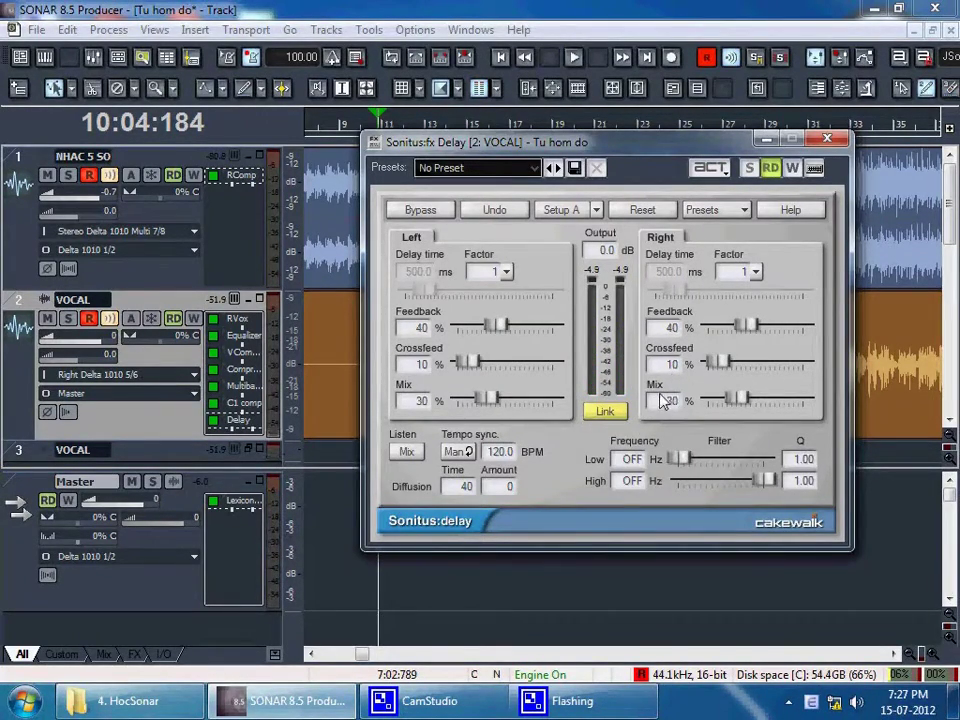
{"action": "key", "text": "space"}
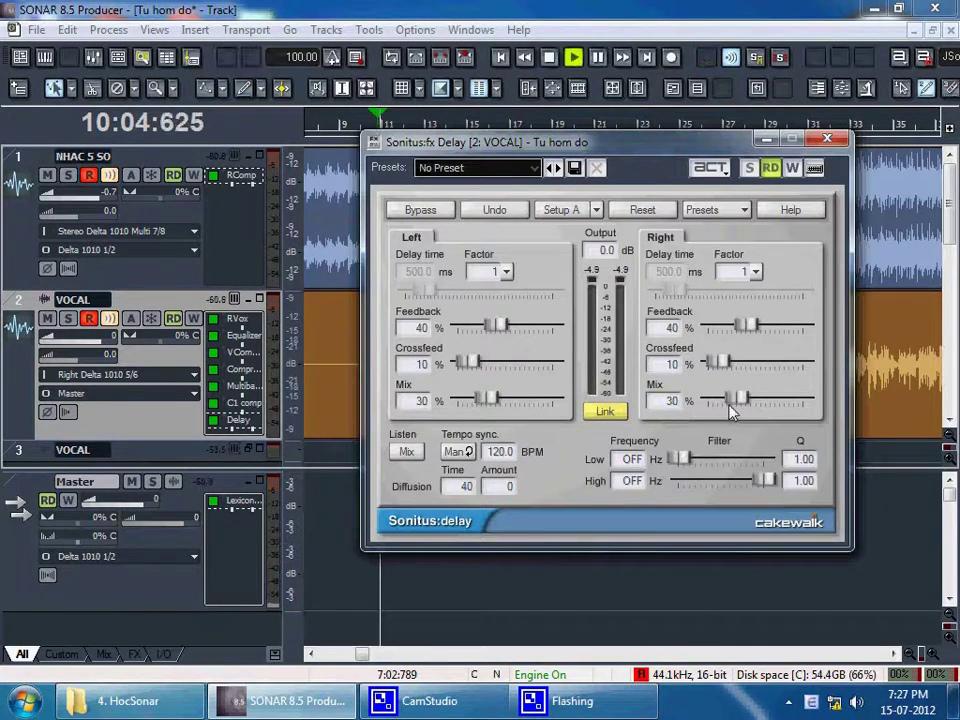
{"action": "left_click_drag", "start_coordinate": [738, 399], "coordinate": [714, 399]}
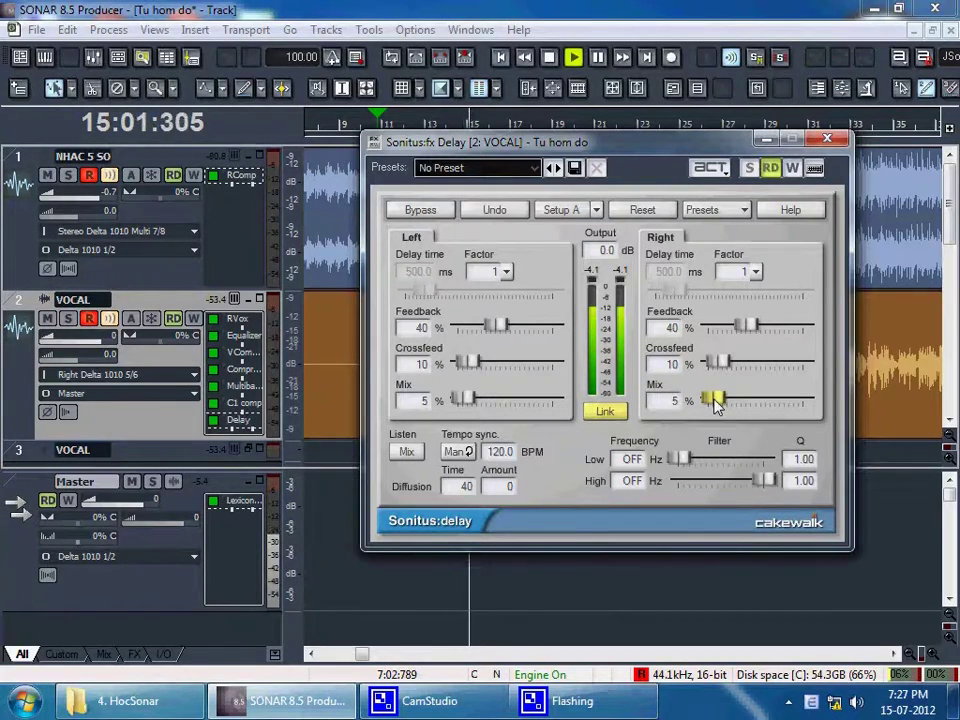
{"action": "left_click_drag", "start_coordinate": [714, 399], "coordinate": [714, 398]}
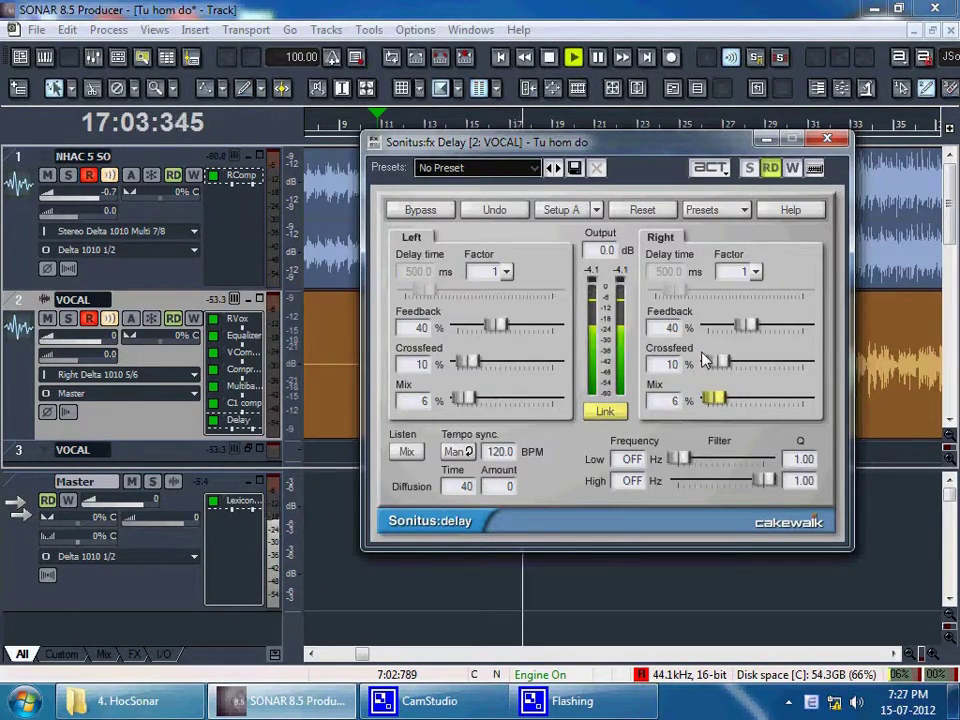
{"action": "left_click", "coordinate": [827, 138]}
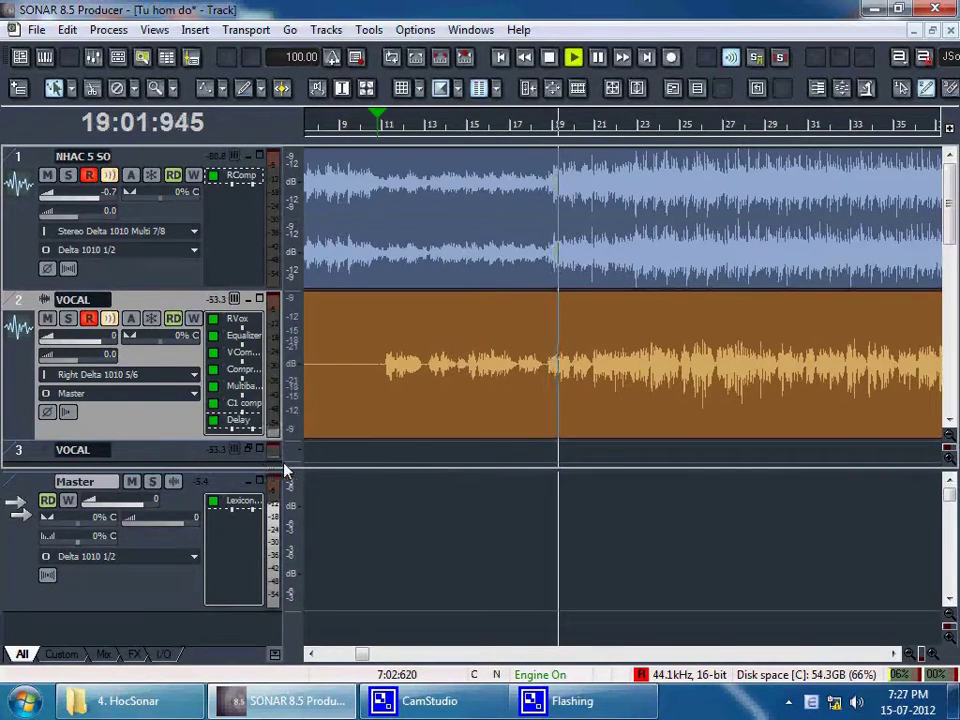
{"action": "key", "text": "space"}
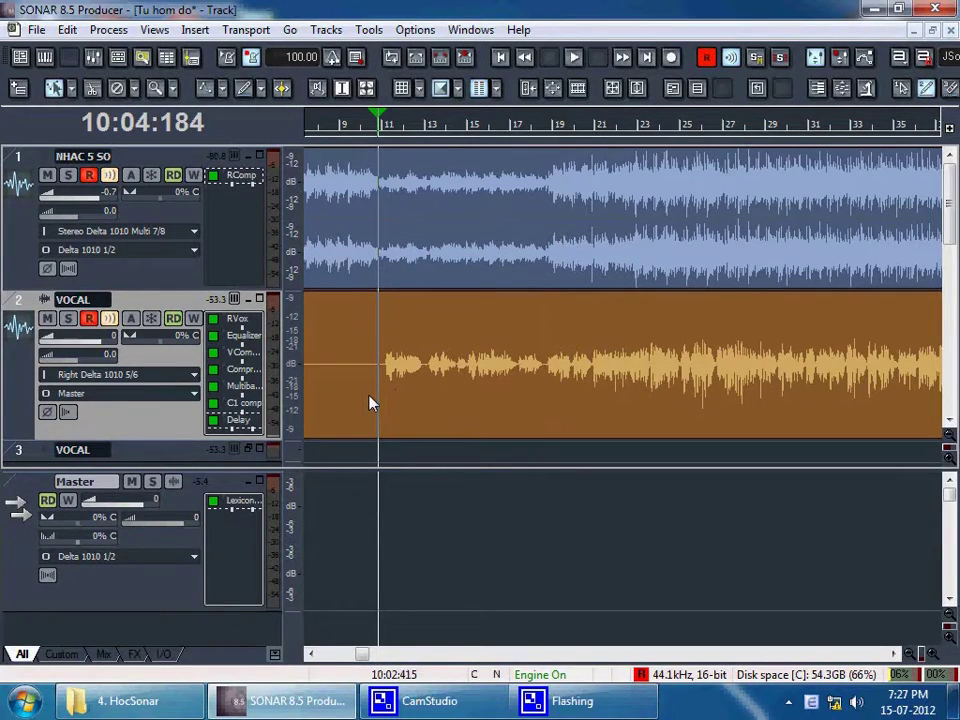
Turn on the Master bus's waveform preview and play the song to draw the bus waveform, then stop playback
{"action": "left_click", "coordinate": [175, 483]}
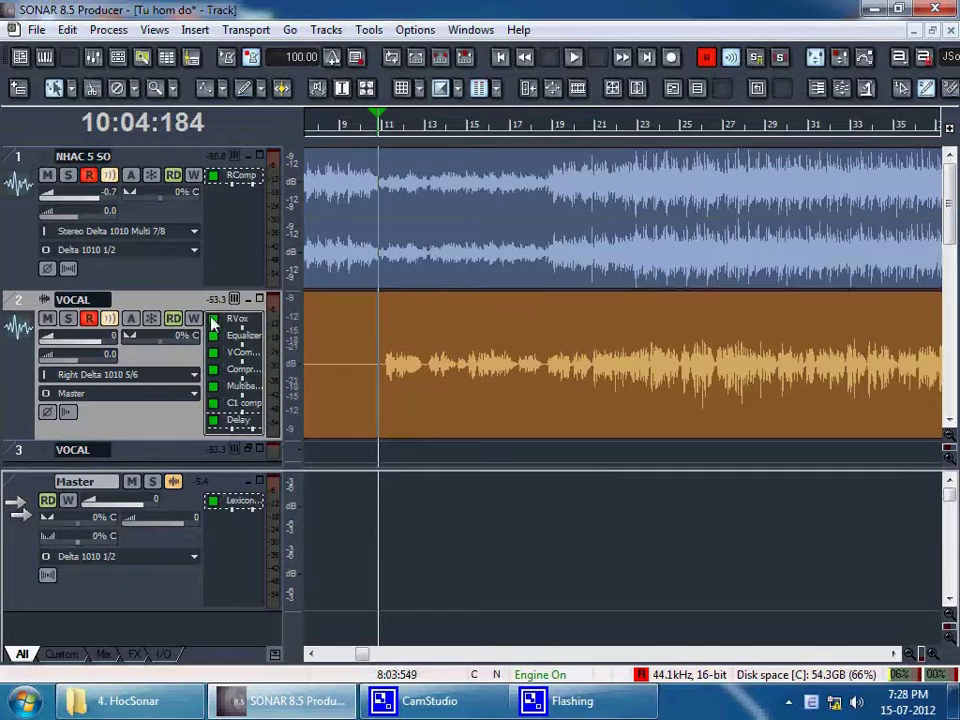
{"action": "left_click_drag", "start_coordinate": [186, 292], "coordinate": [186, 279]}
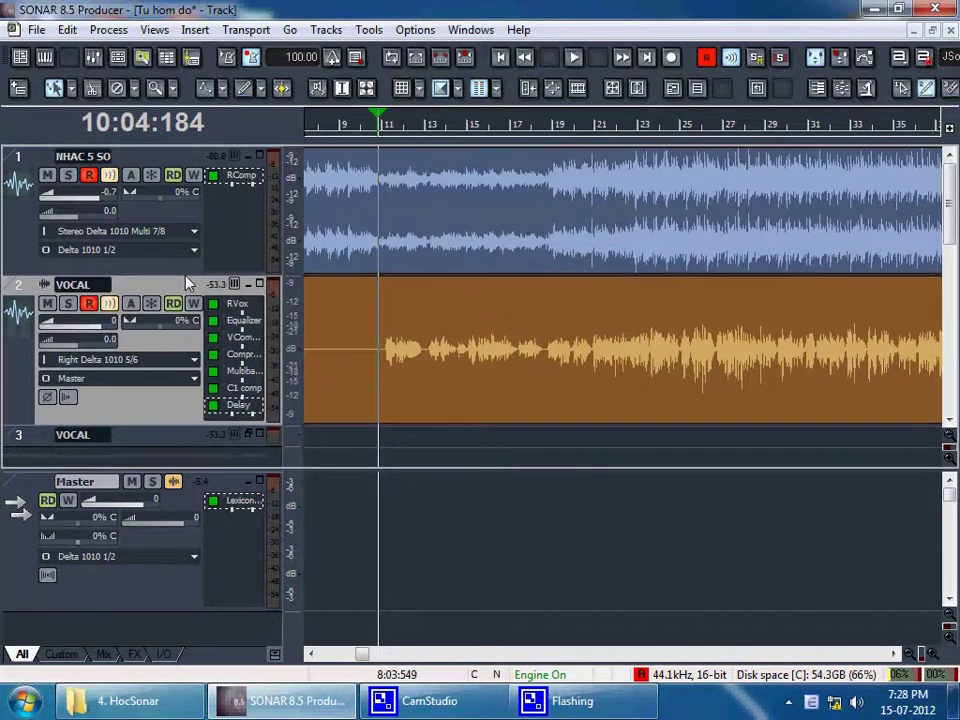
{"action": "key", "text": "space"}
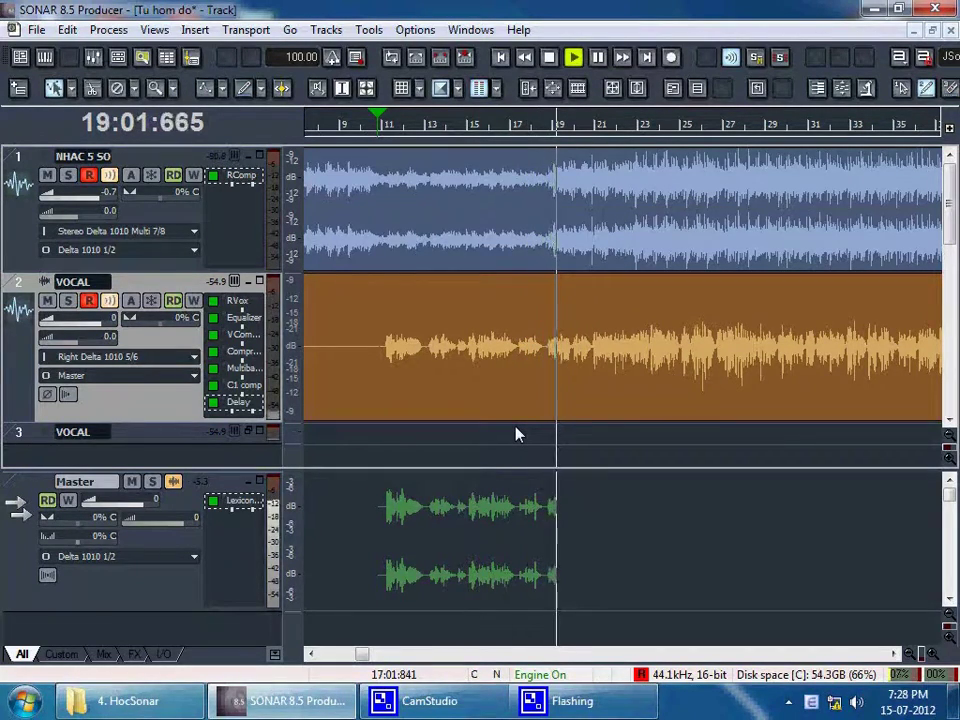
{"action": "scroll", "coordinate": [551, 388], "scroll_direction": "down", "scroll_amount": 1}
{"action": "scroll", "coordinate": [546, 366], "scroll_direction": "up", "scroll_amount": 1}
{"action": "scroll", "coordinate": [548, 372], "scroll_direction": "down", "scroll_amount": 4}
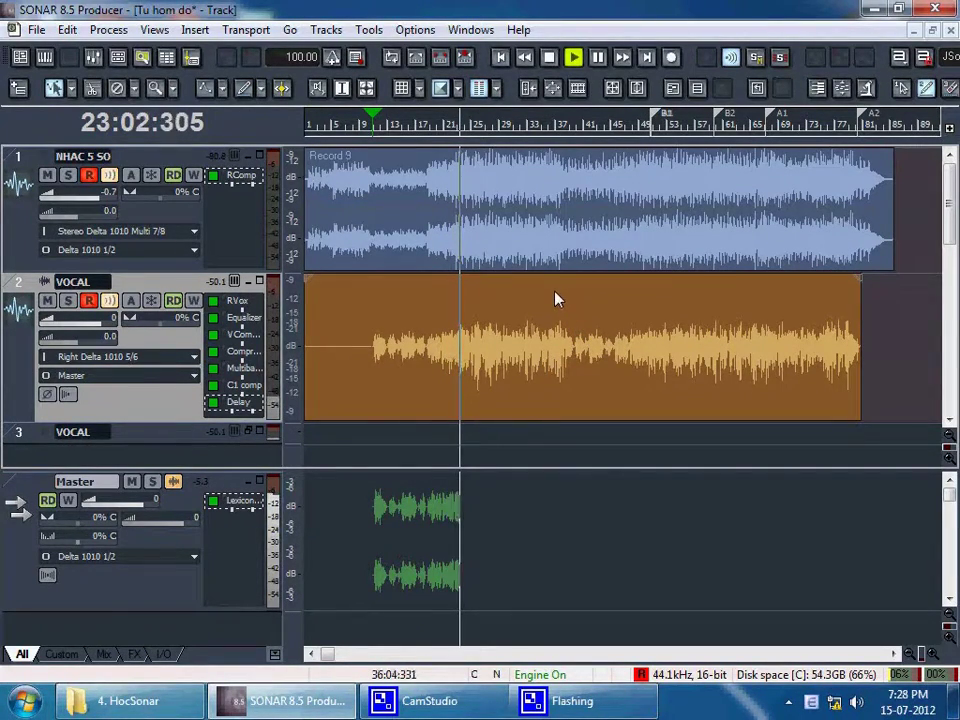
{"action": "key", "text": "space"}
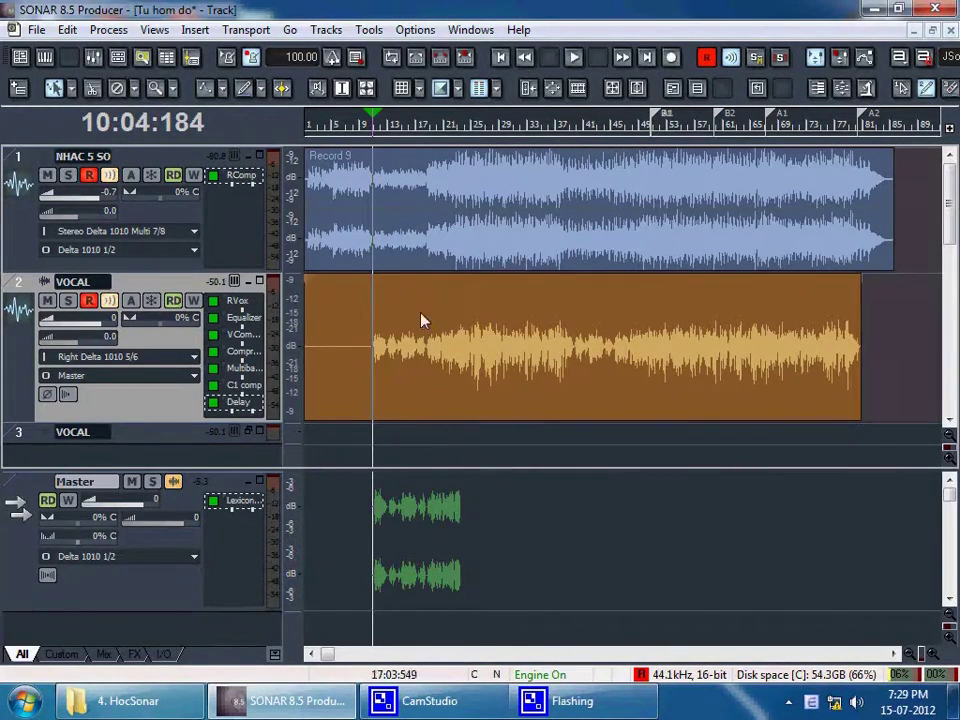
{"action": "left_click", "coordinate": [418, 230]}
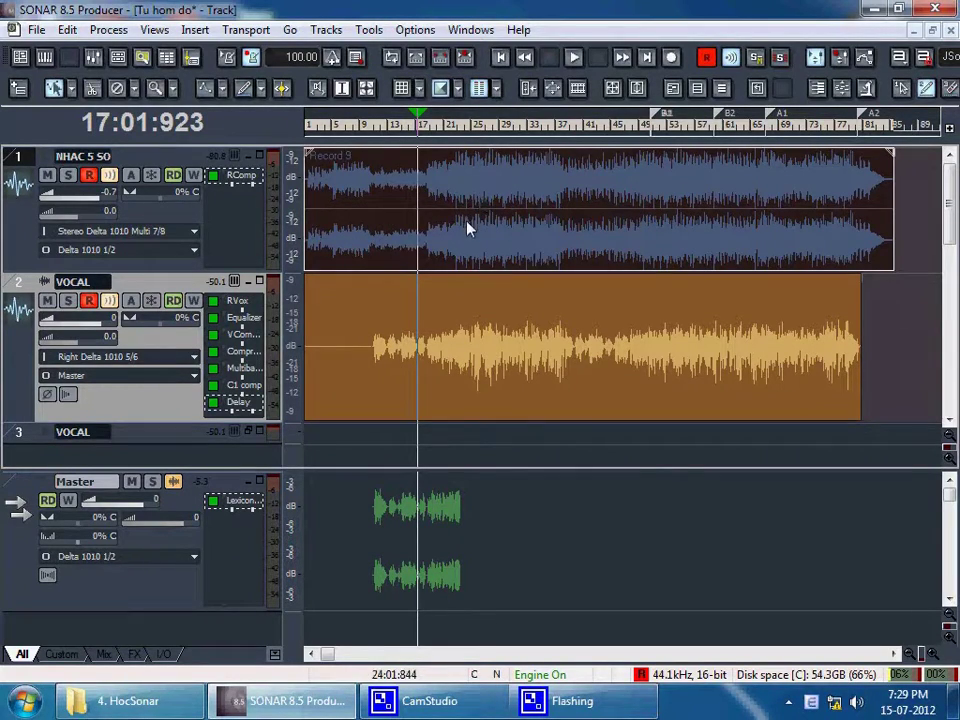
{"action": "left_click", "coordinate": [394, 371]}
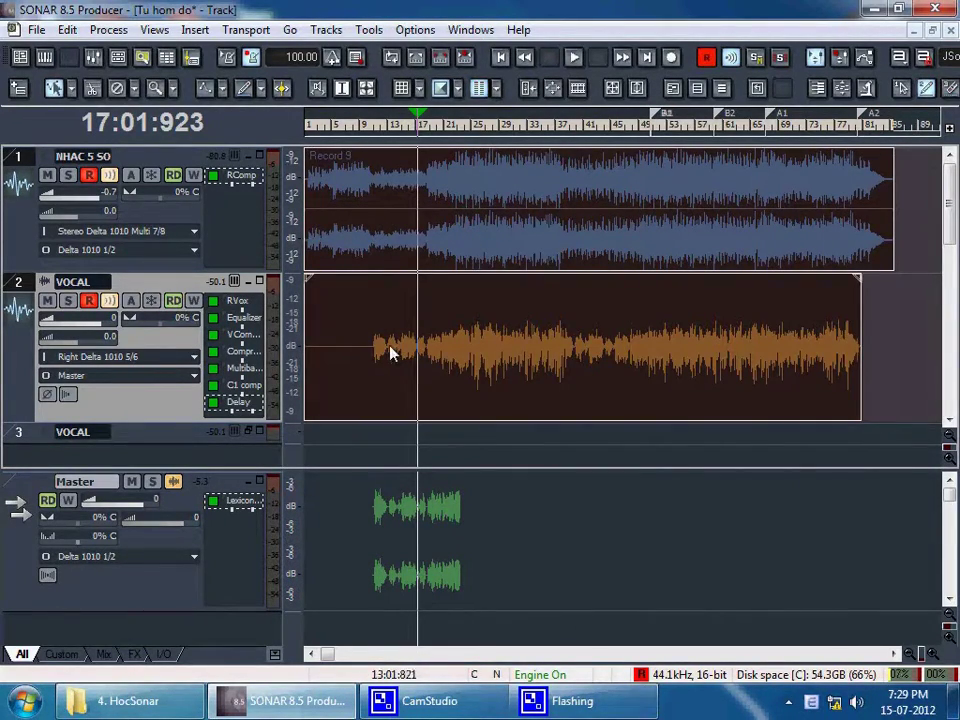
{"action": "left_click", "coordinate": [516, 452]}
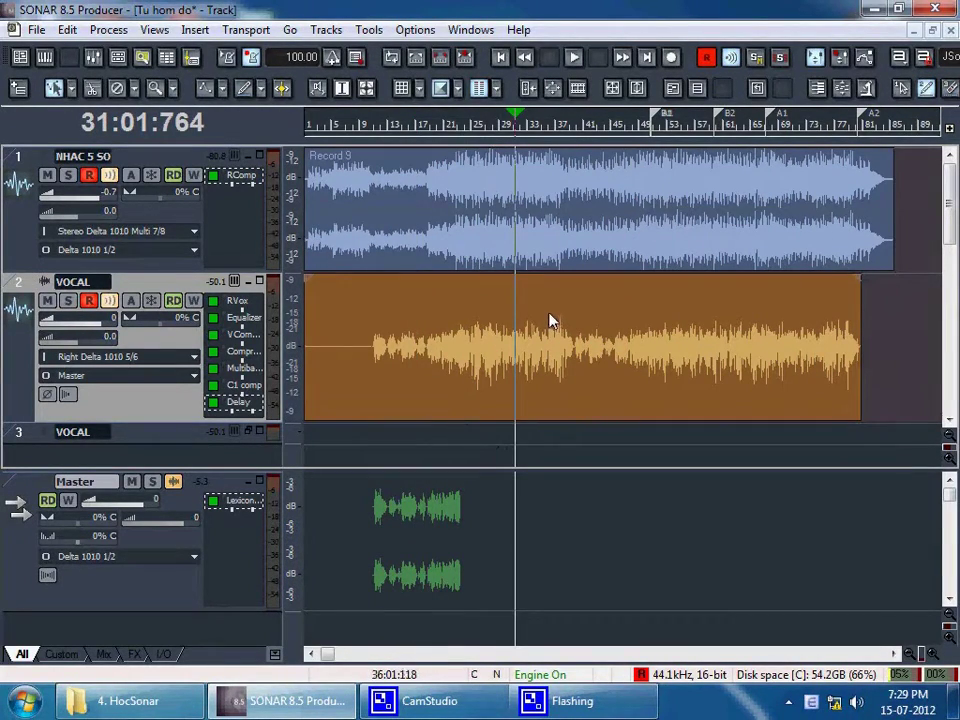
Start an audio export of the project and name the Wave file TEST in the Desktop's nhac folder
{"action": "left_click", "coordinate": [36, 29]}
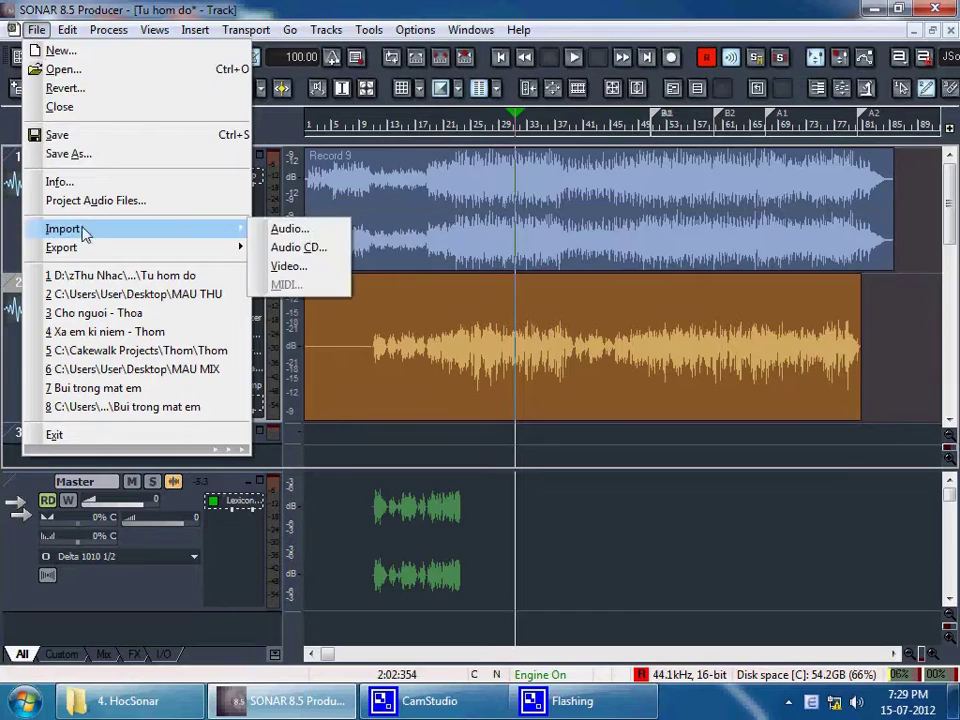
{"action": "mouse_move", "coordinate": [118, 247]}
{"action": "left_click", "coordinate": [279, 248]}
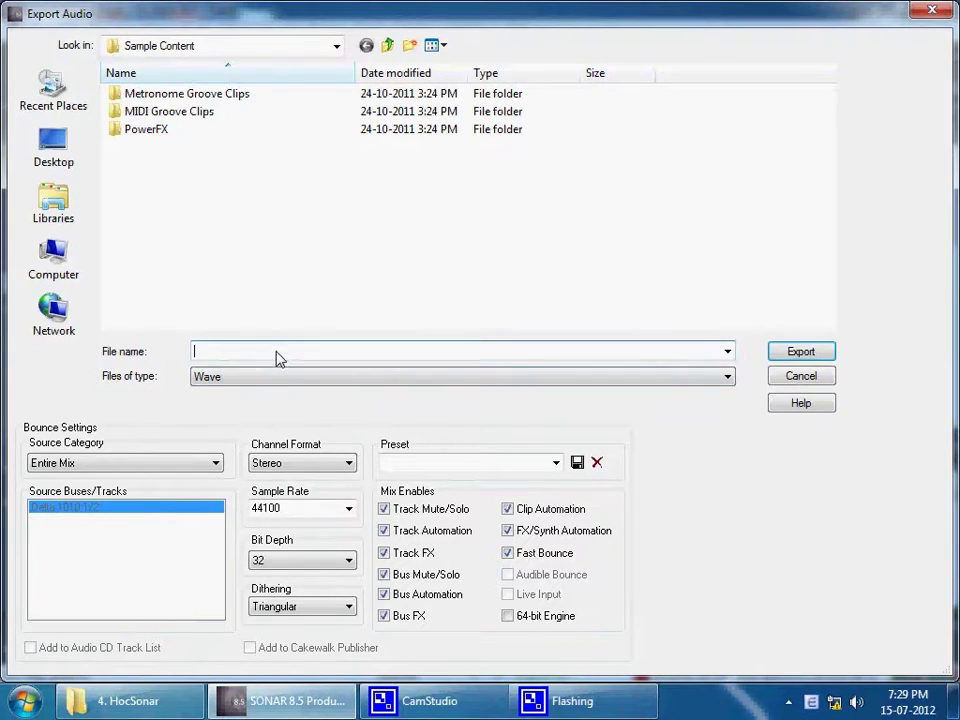
{"action": "left_click", "coordinate": [52, 148]}
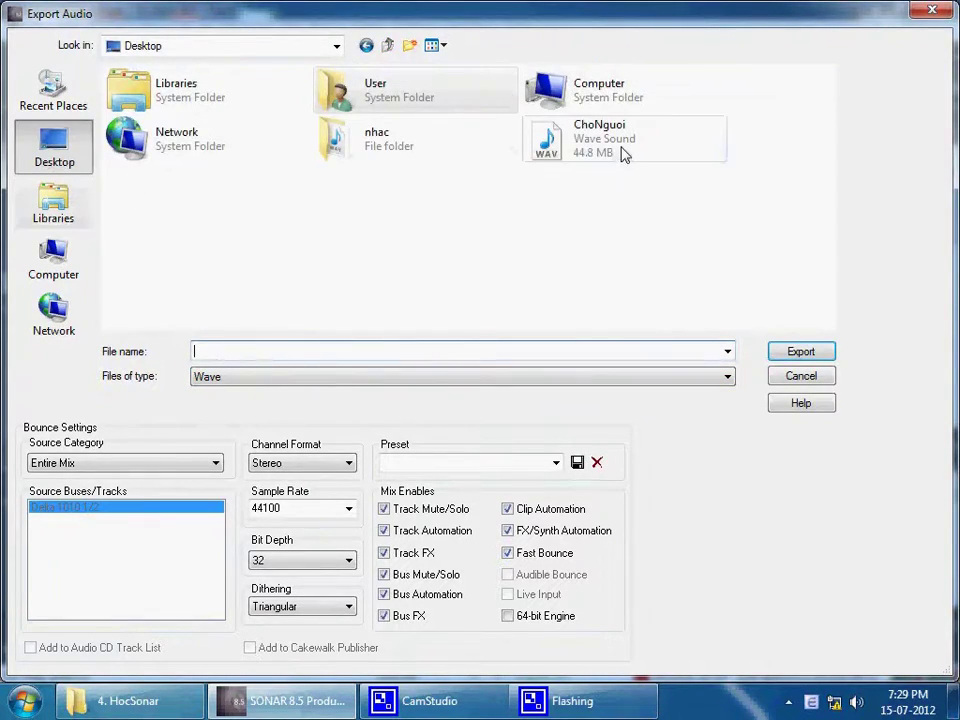
{"action": "double_click", "coordinate": [398, 134]}
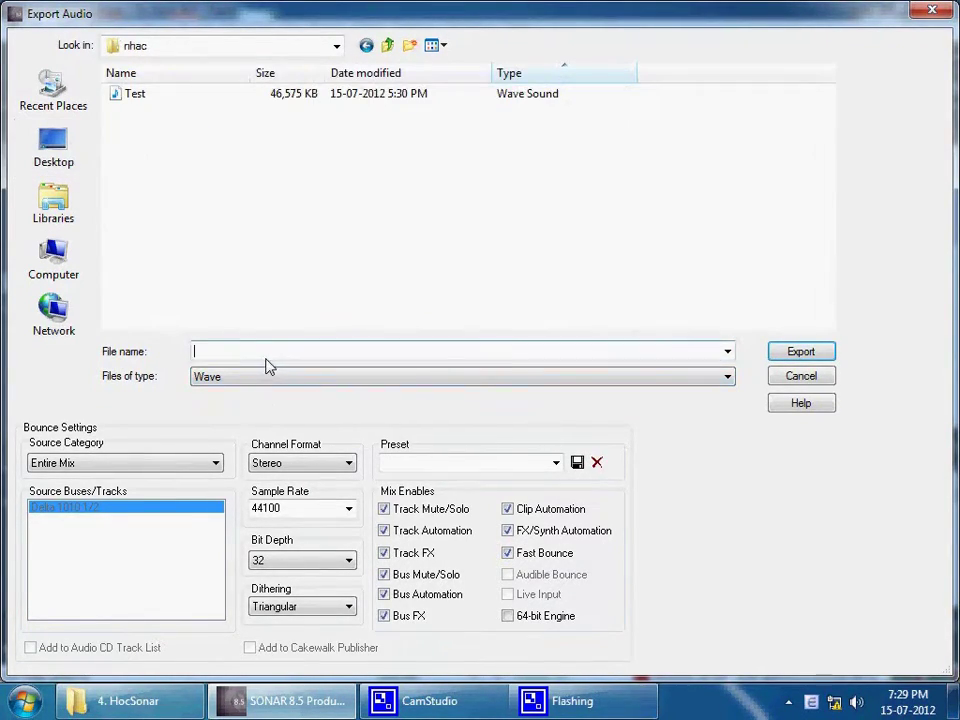
{"action": "type", "text": "tEST"}
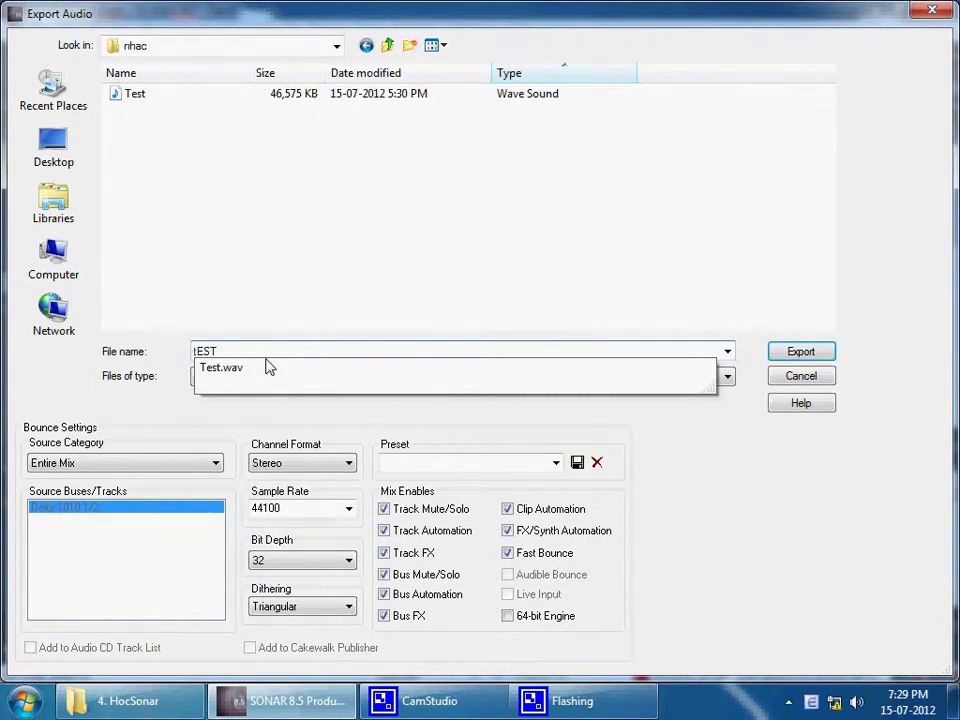
{"action": "key", "text": "Delete"}
{"action": "type", "text": "T"}
{"action": "left_click", "coordinate": [402, 420]}
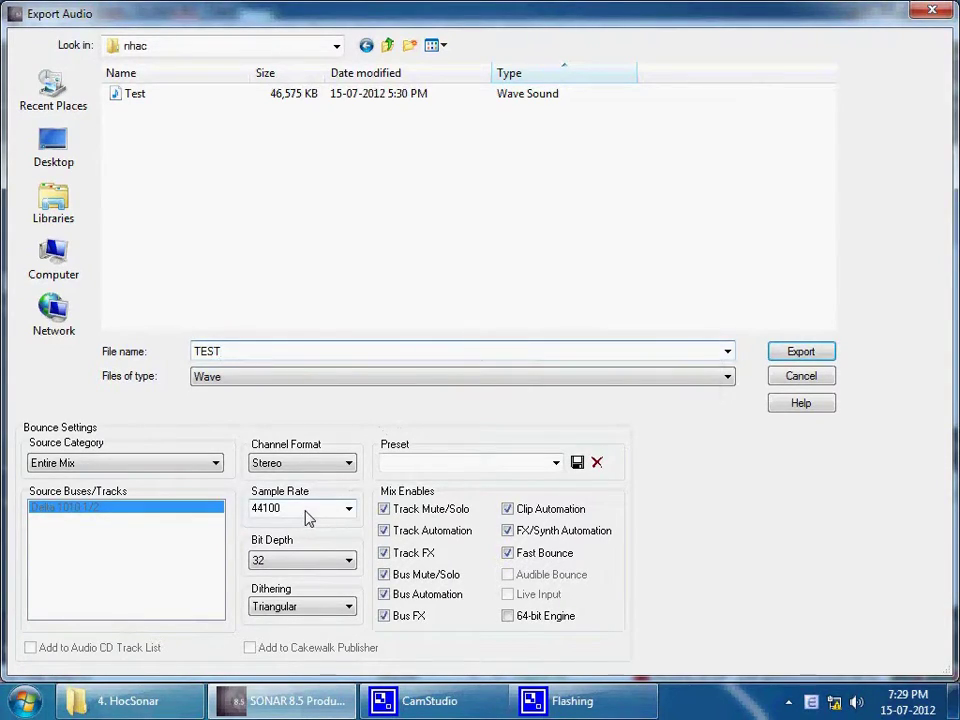
Set the export bit depth to 16 and export the mix, overwriting the existing TEST.wav
{"action": "left_click", "coordinate": [290, 564]}
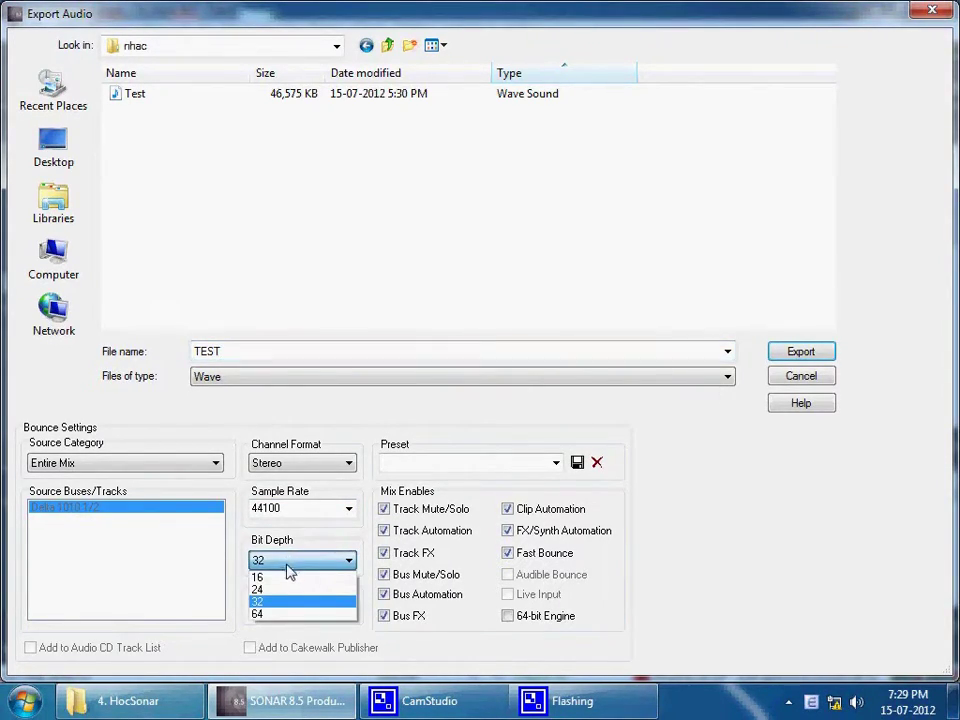
{"action": "left_click", "coordinate": [281, 577]}
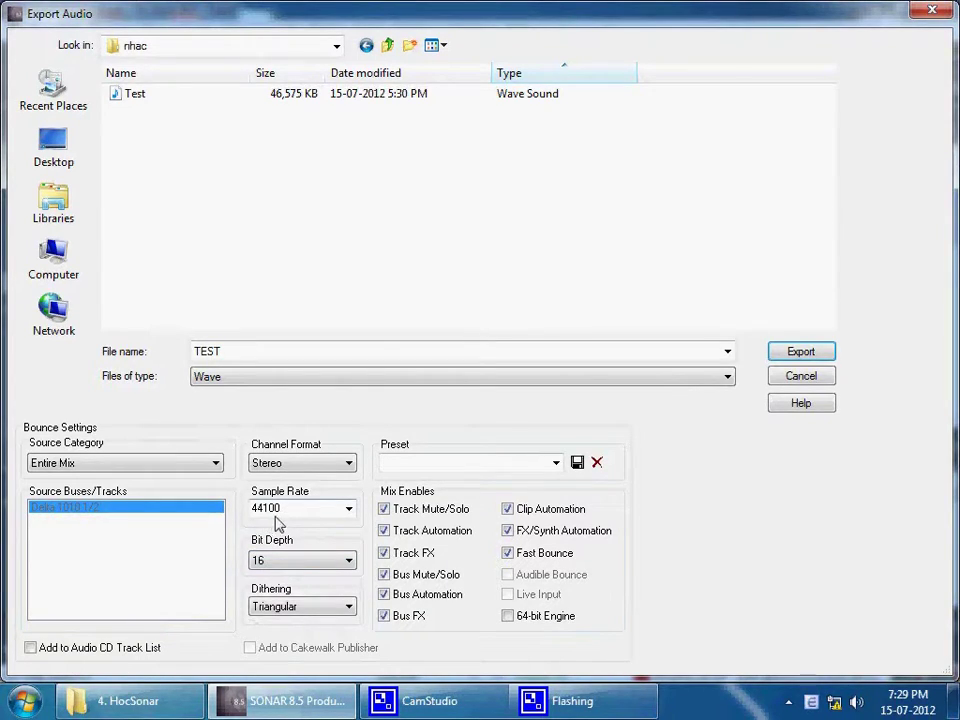
{"action": "left_click", "coordinate": [797, 355]}
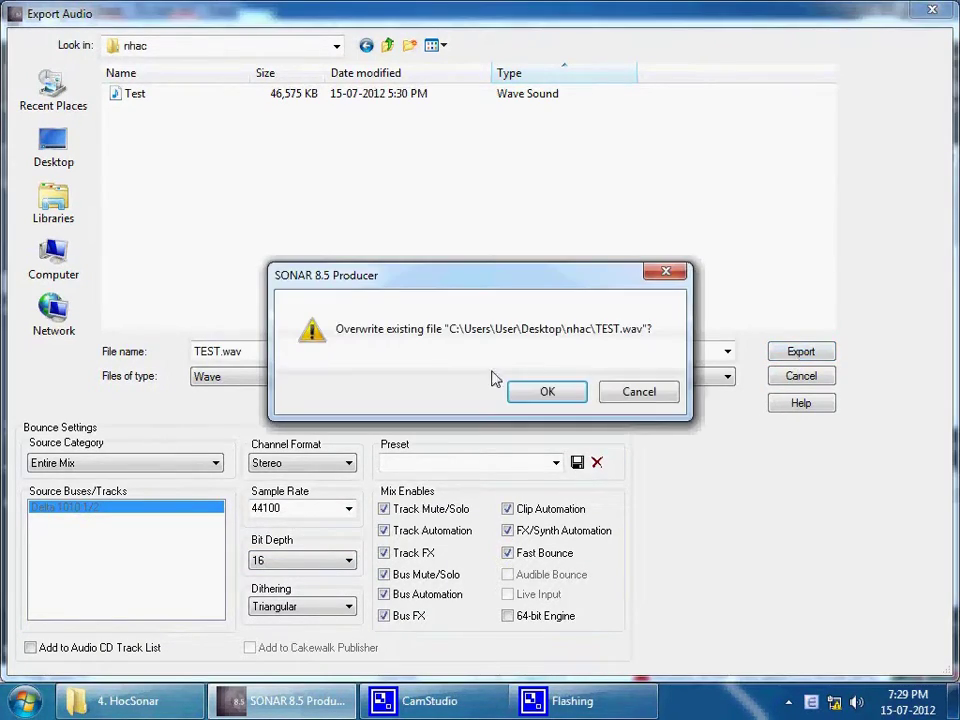
{"action": "left_click", "coordinate": [531, 395]}
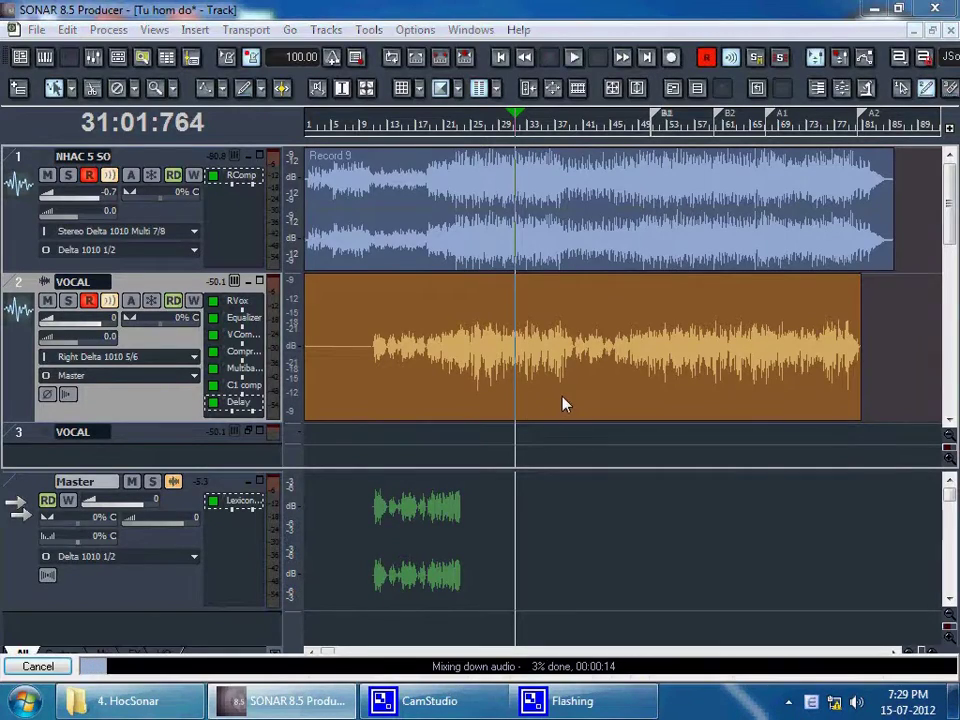